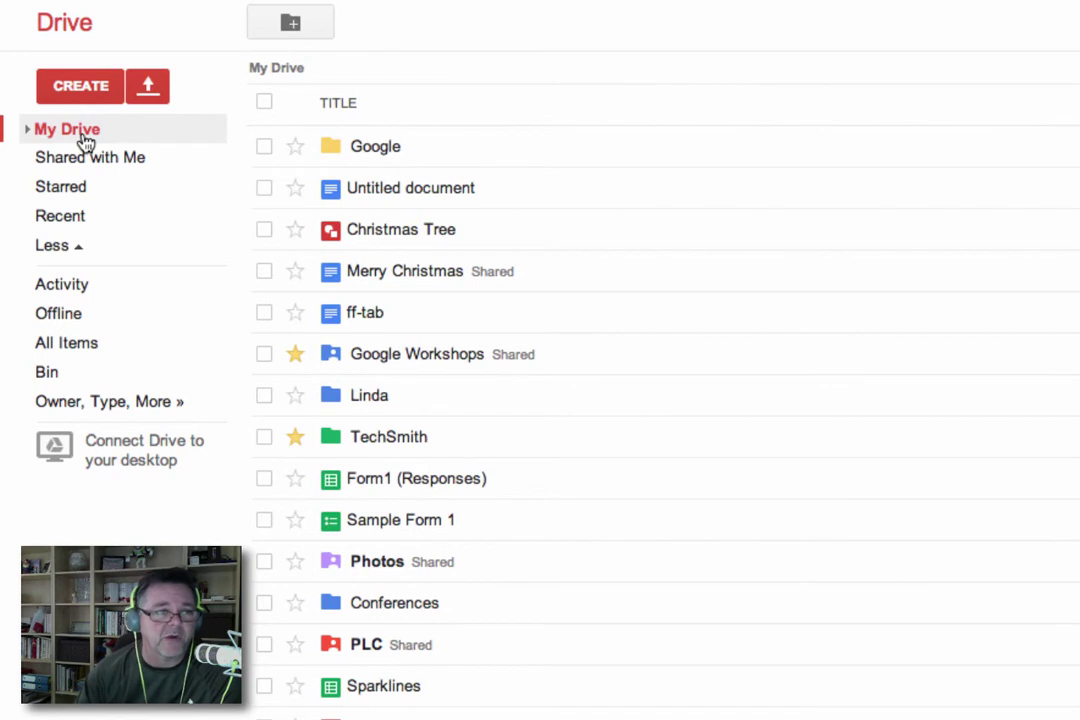
Glance at the new-item choices, then scroll through the My Drive list and back to the top
left_click(80, 86)
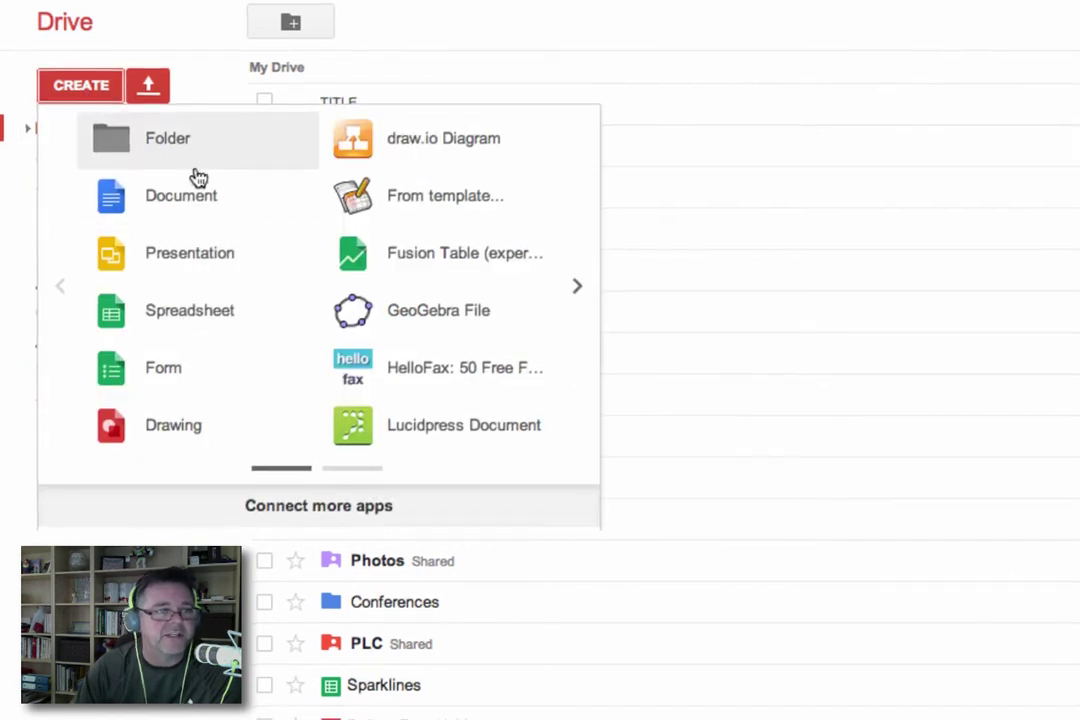
left_click(165, 68)
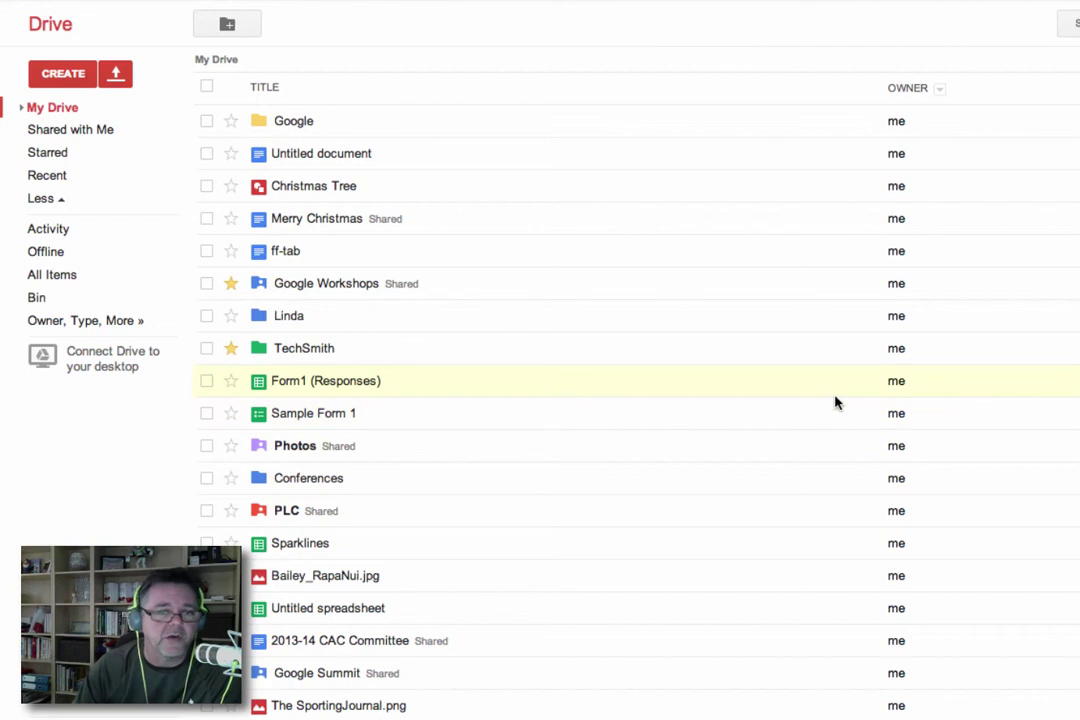
scroll(851, 373, "down", 15)
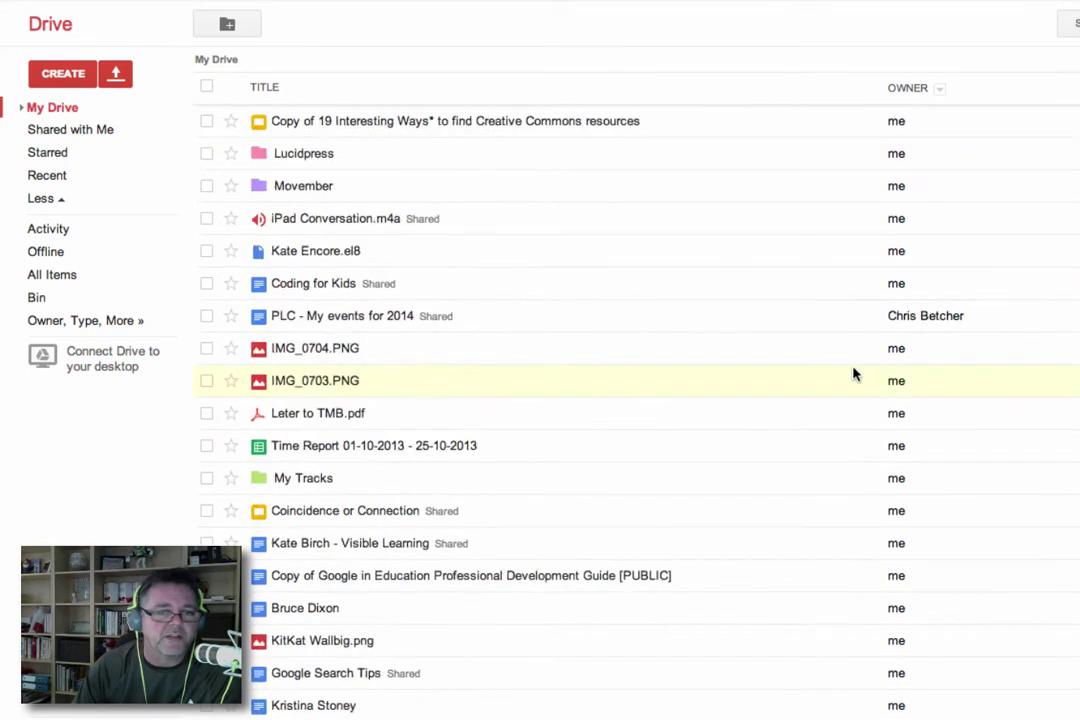
scroll(853, 373, "down", 10)
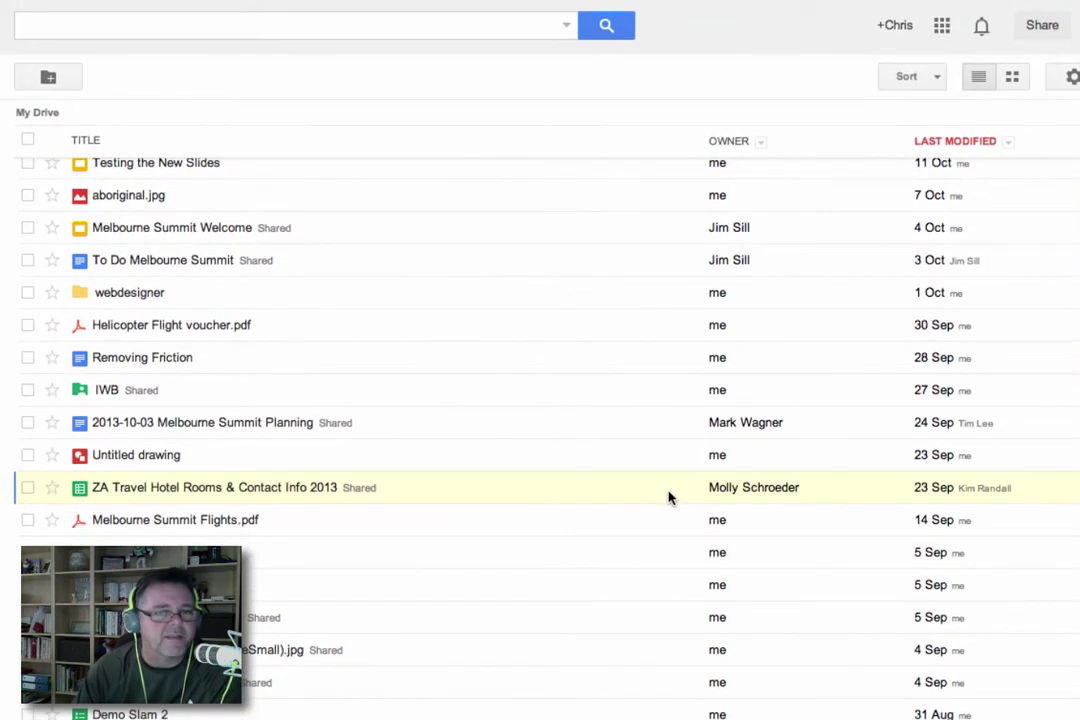
scroll(688, 491, "up", 15)
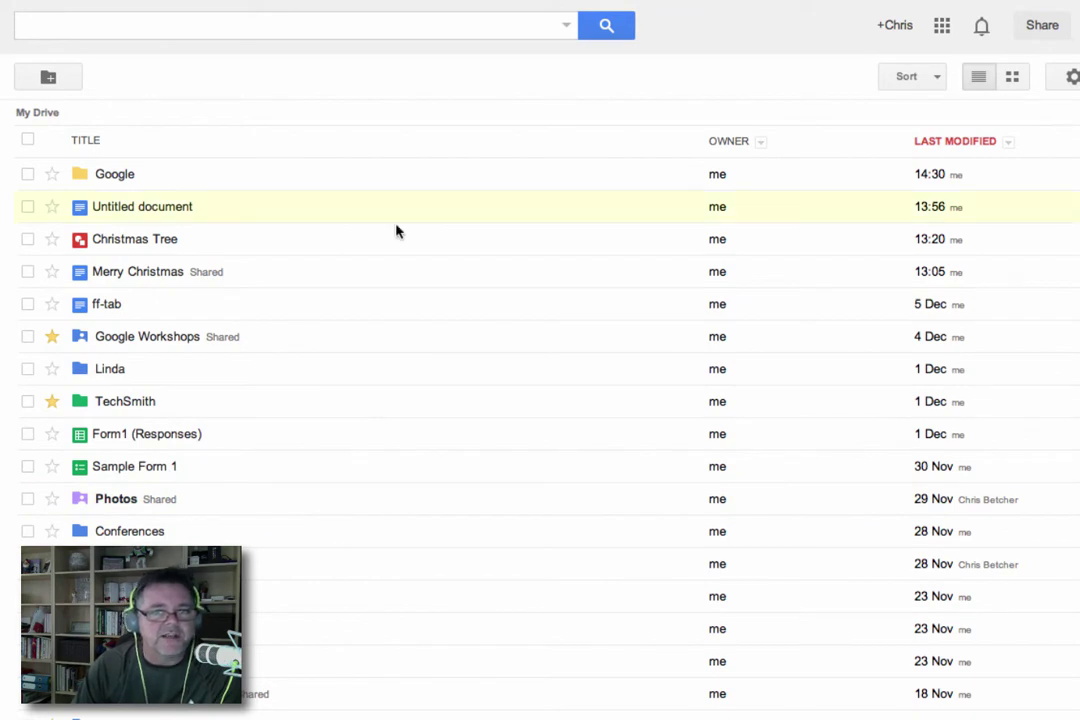
Sort My Drive by Last edited by me, then switch to Last opened by me
left_click(935, 80)
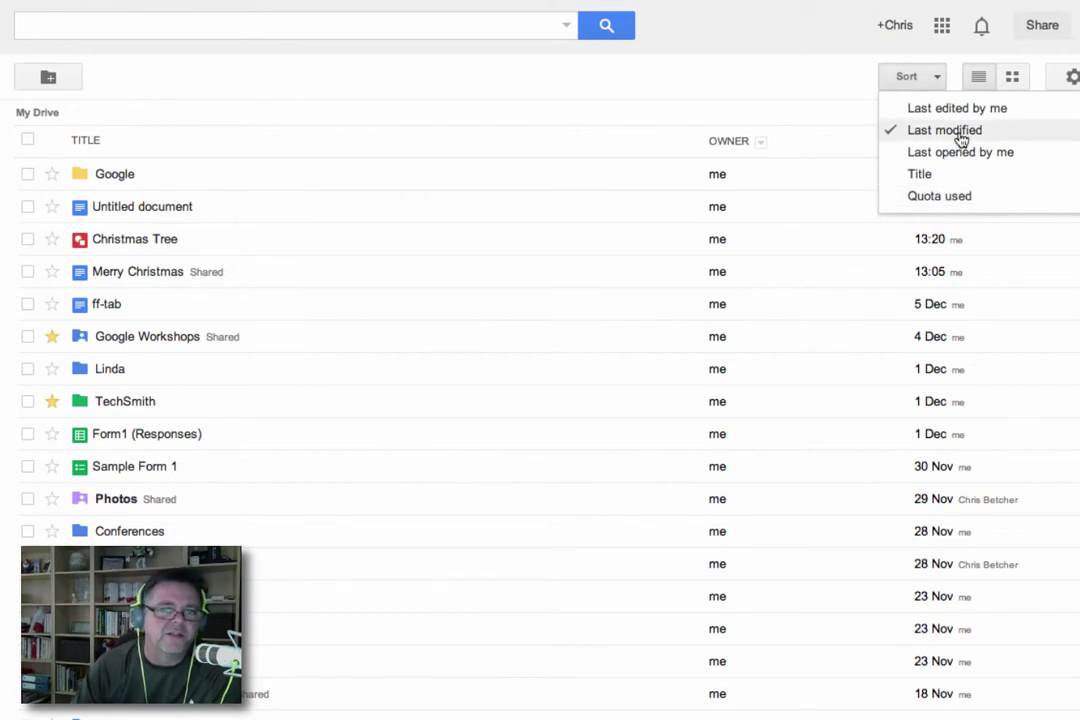
left_click(612, 77)
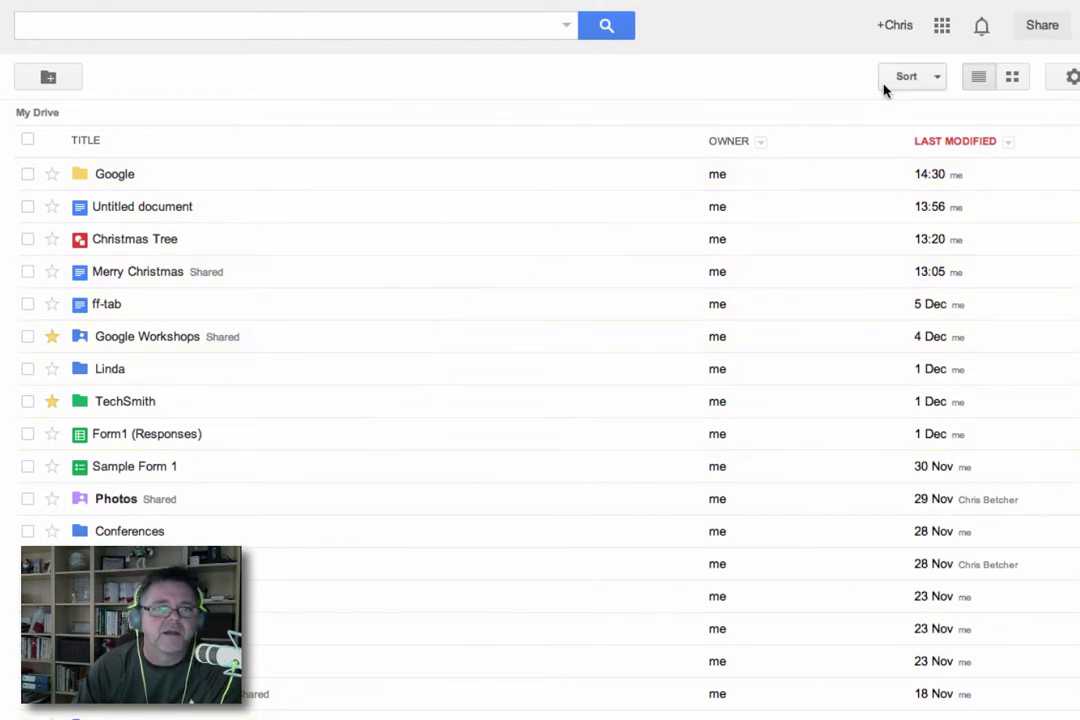
left_click(937, 80)
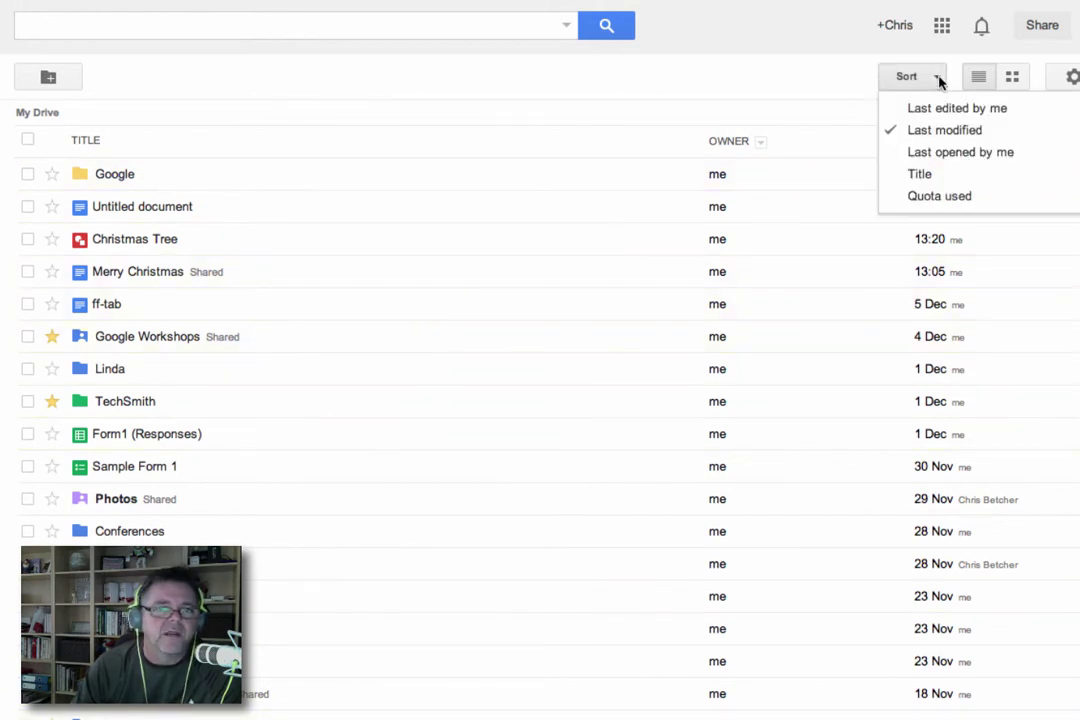
left_click(997, 118)
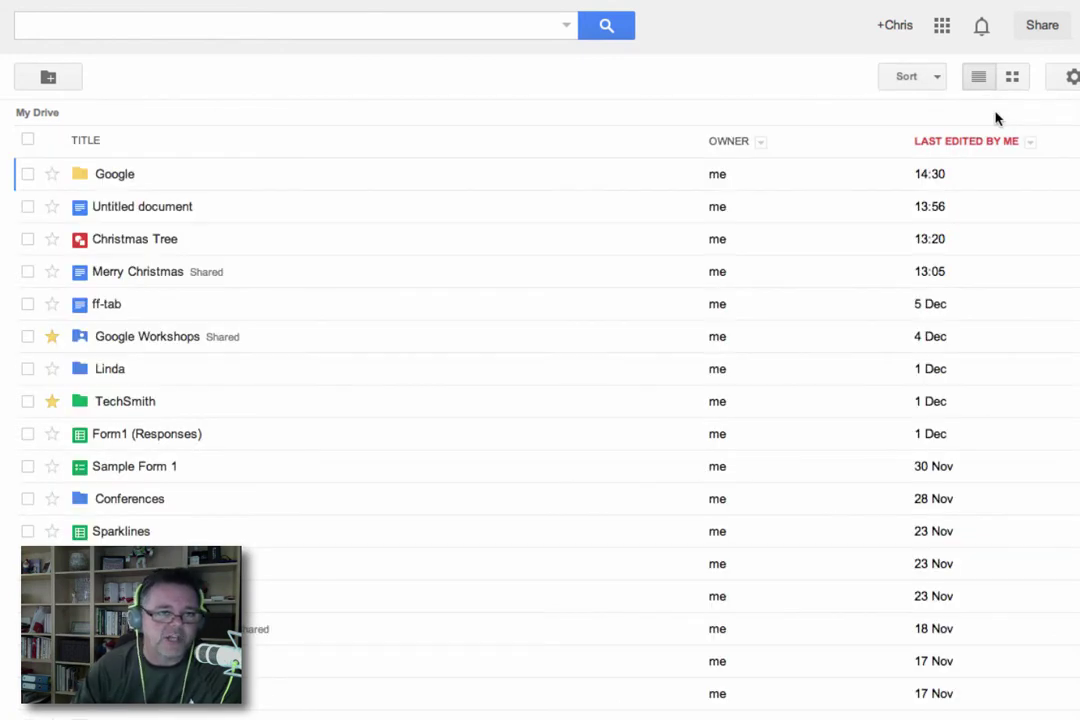
left_click(933, 77)
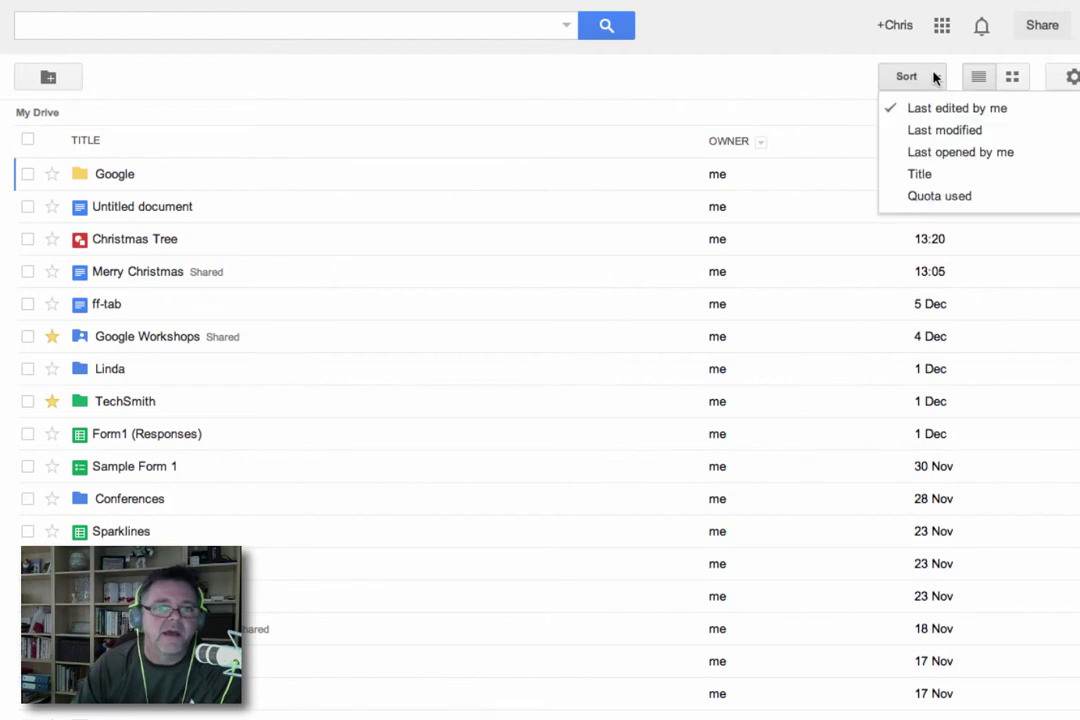
left_click(950, 156)
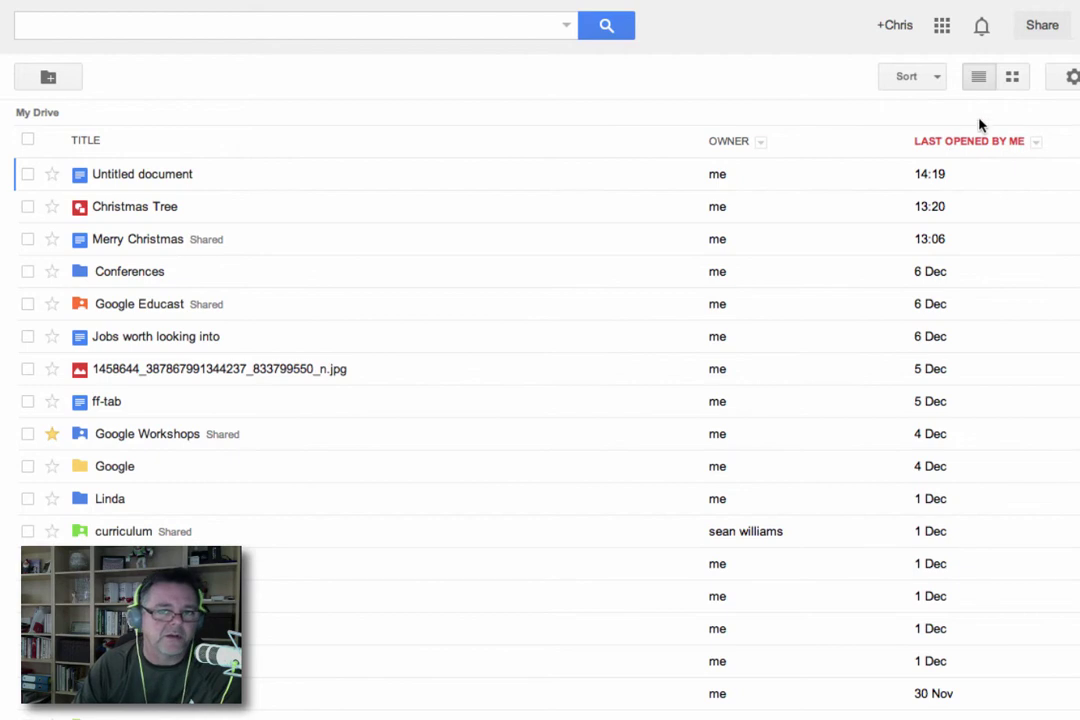
left_click(906, 77)
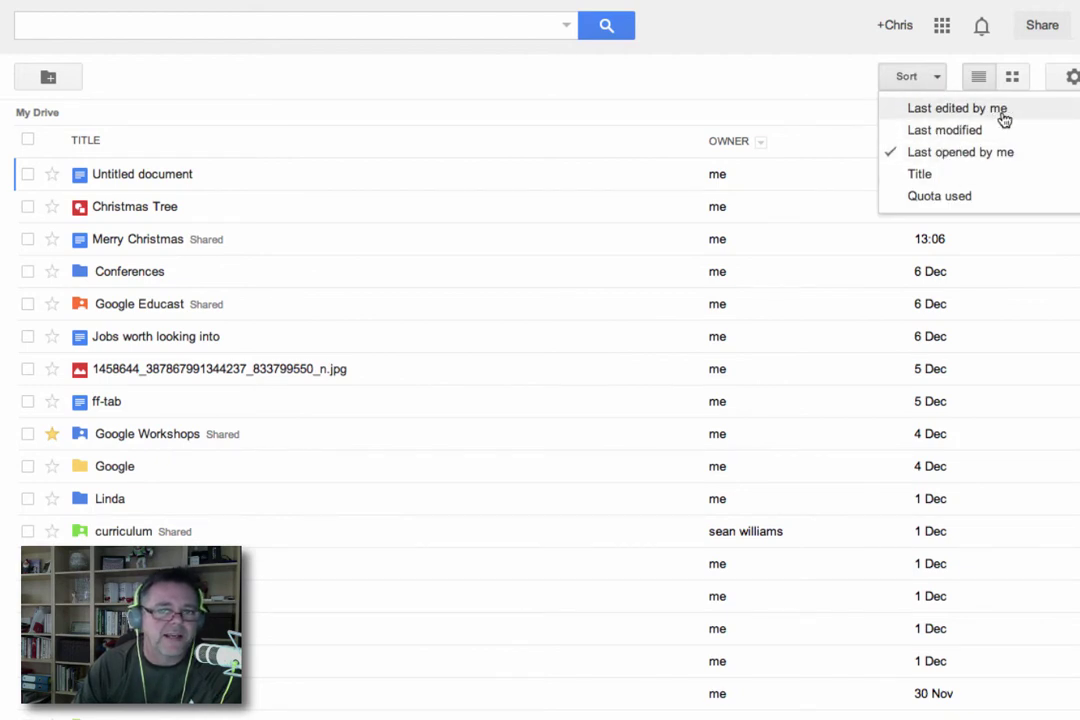
Sort My Drive by Title, then Quota used, then back to Last modified
left_click(938, 178)
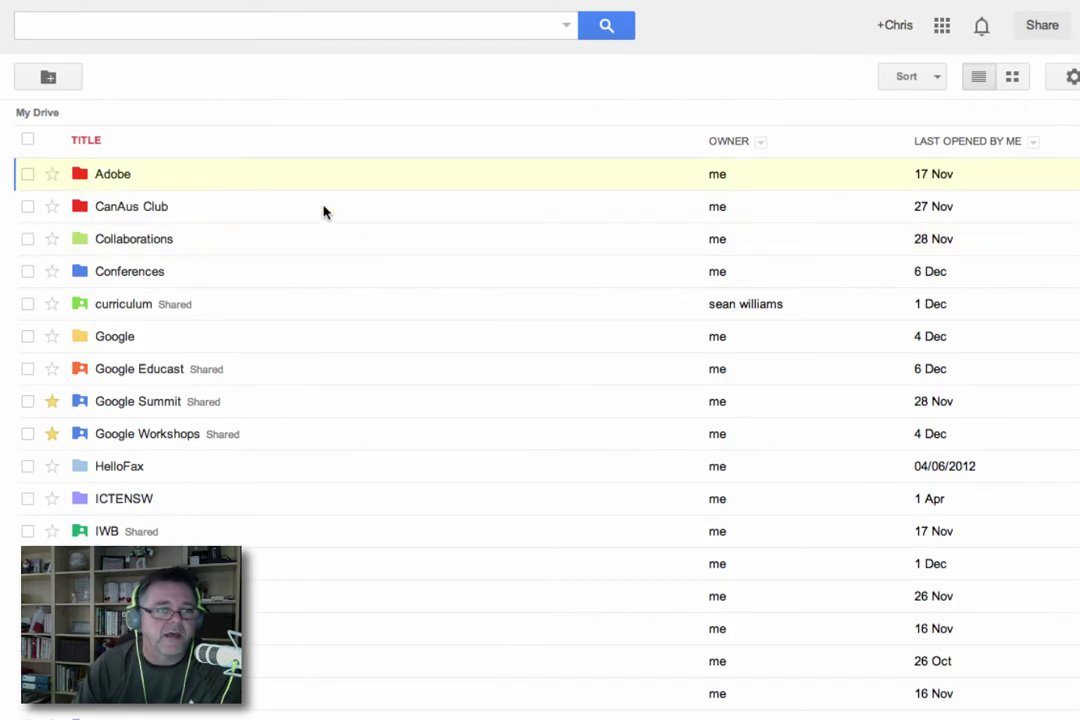
scroll(176, 224, "down", 10)
scroll(176, 229, "down", 5)
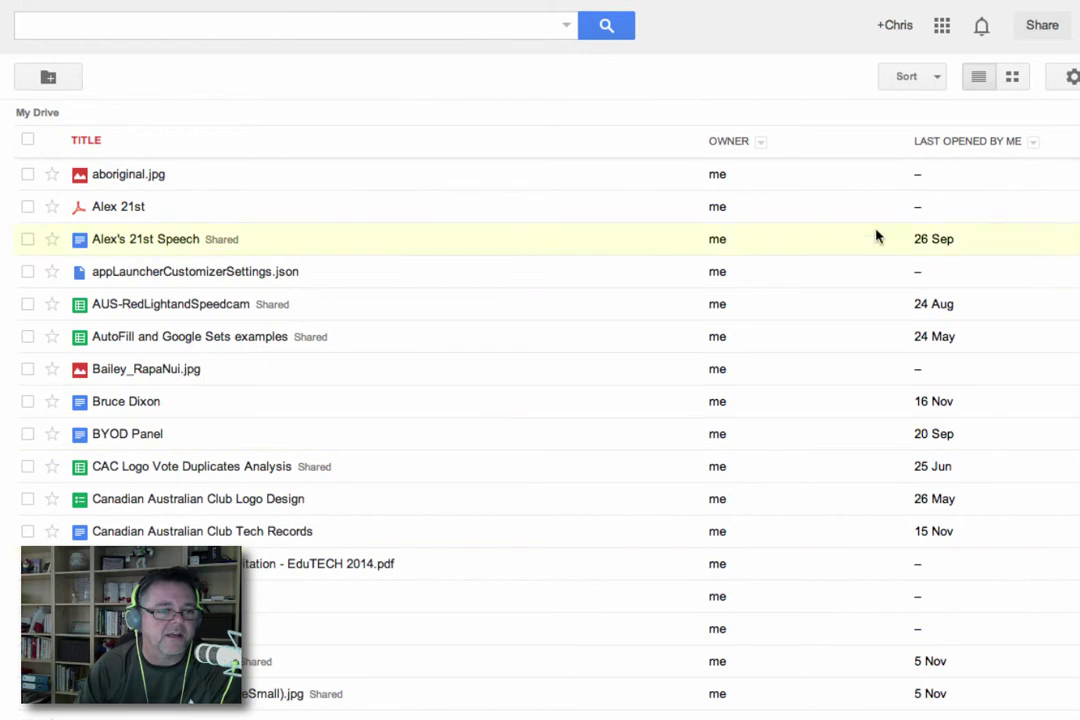
left_click(935, 79)
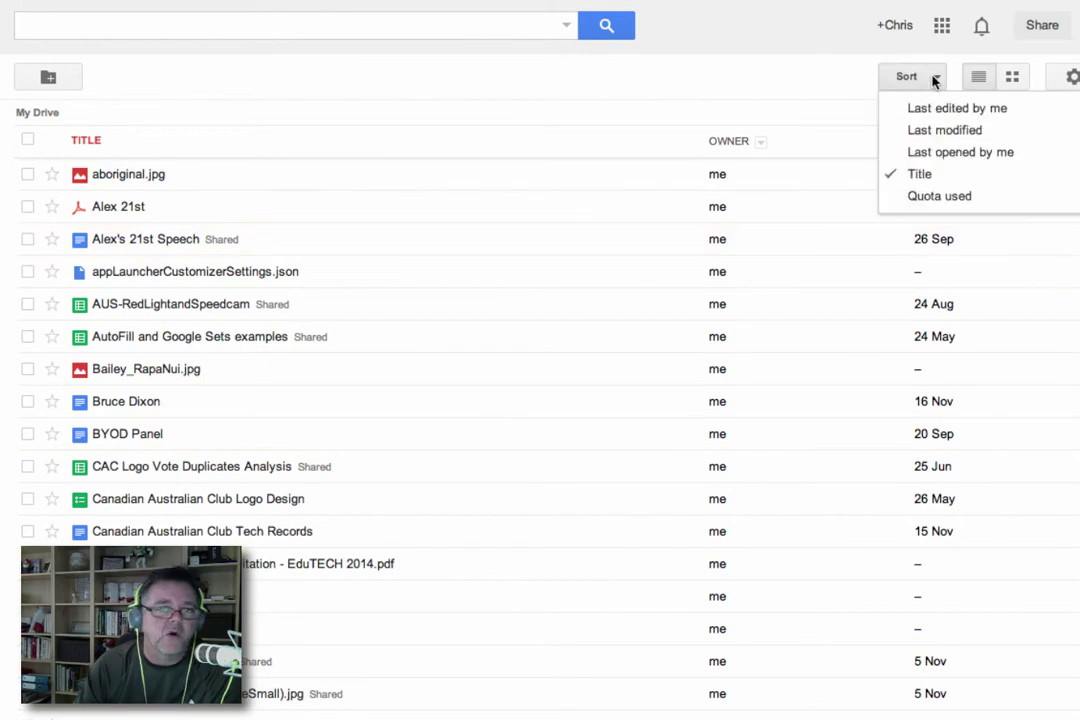
left_click(936, 198)
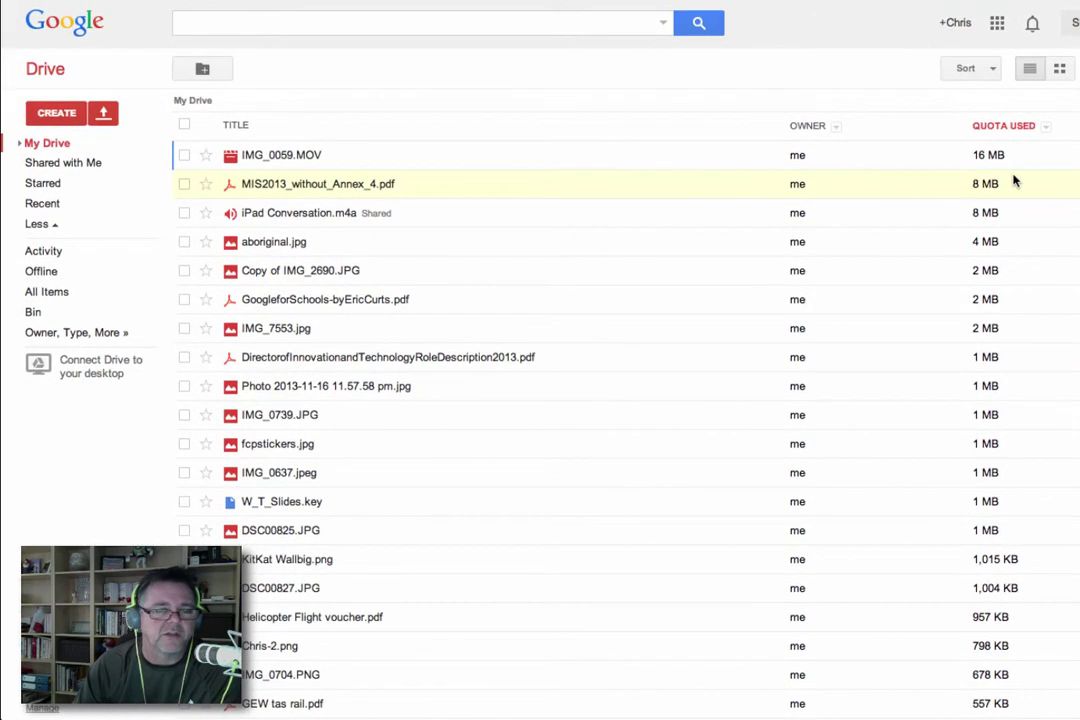
left_click(991, 71)
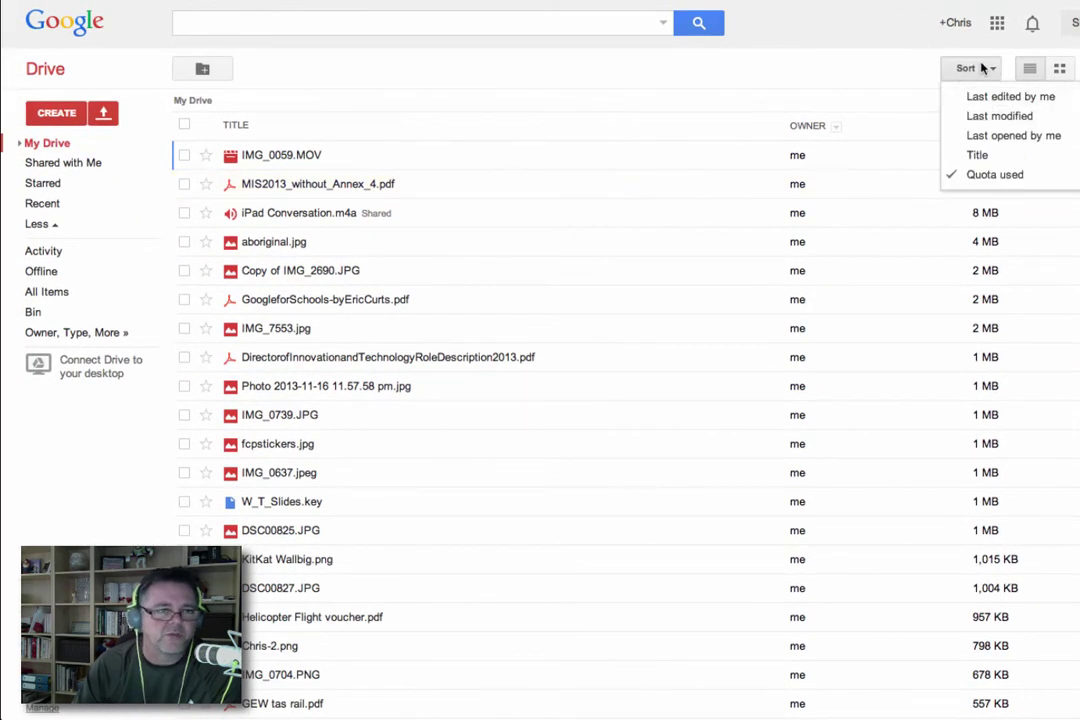
left_click(1002, 117)
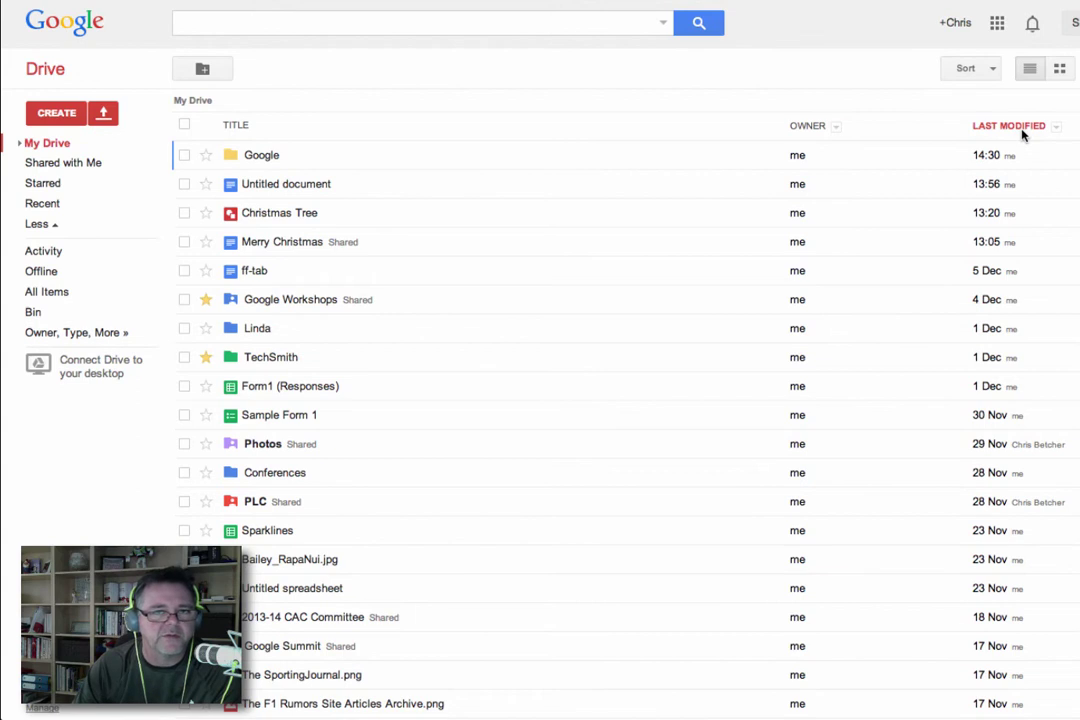
left_click(995, 70)
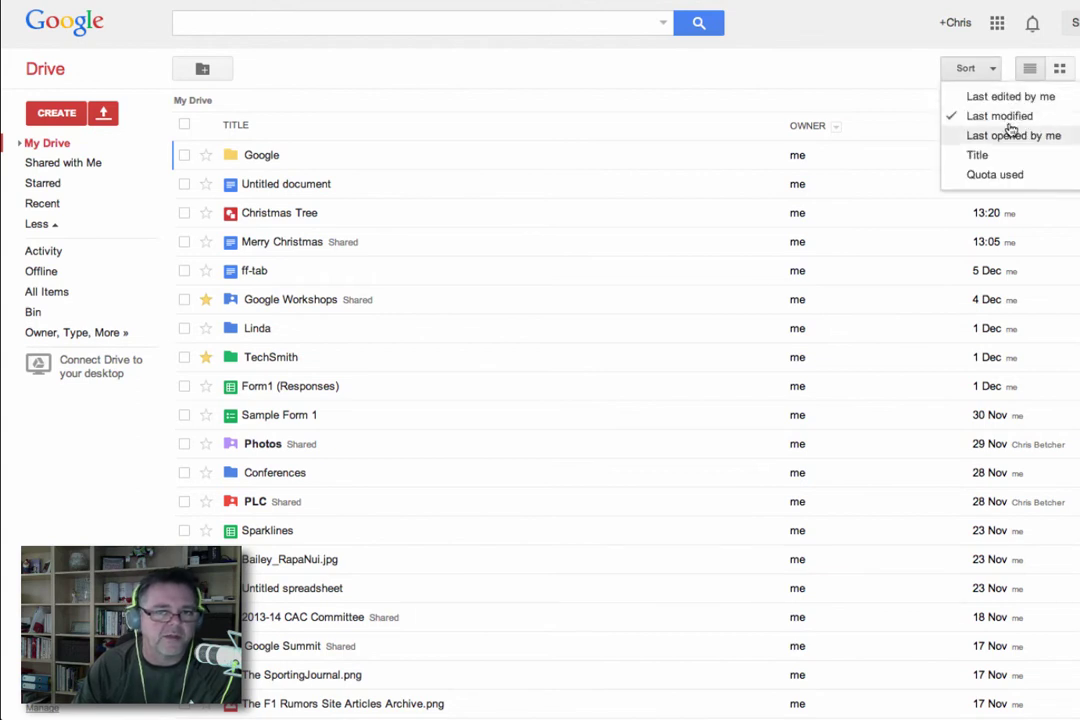
left_click(880, 70)
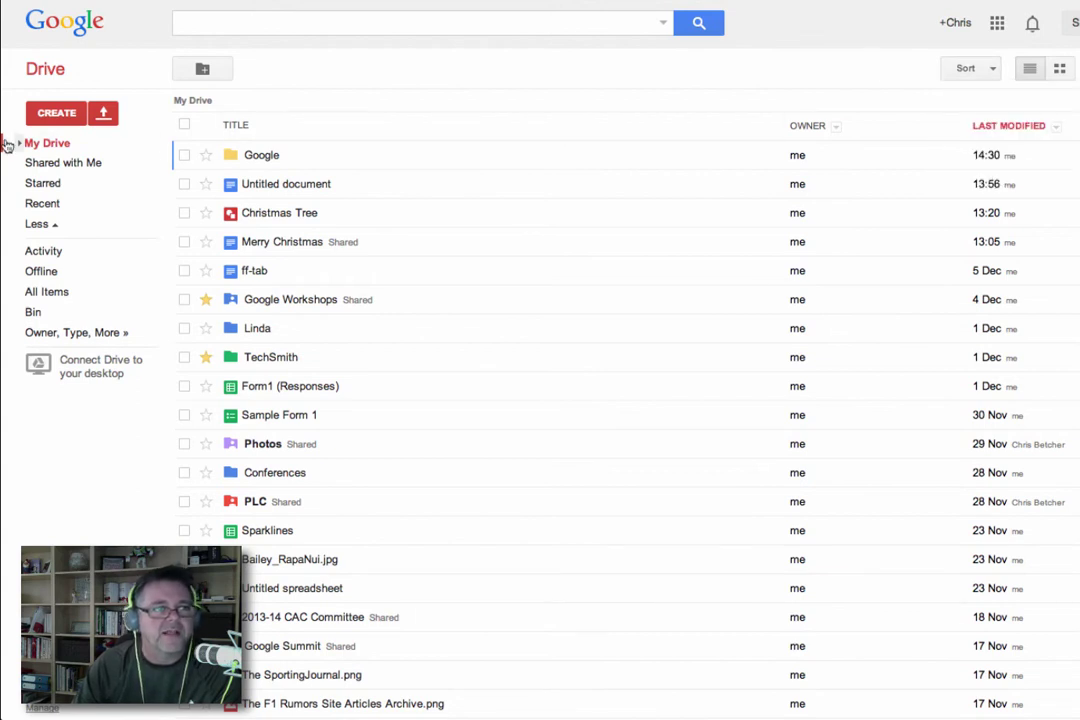
Open Shared with Me and browse the shared files, newest share date first
left_click(62, 165)
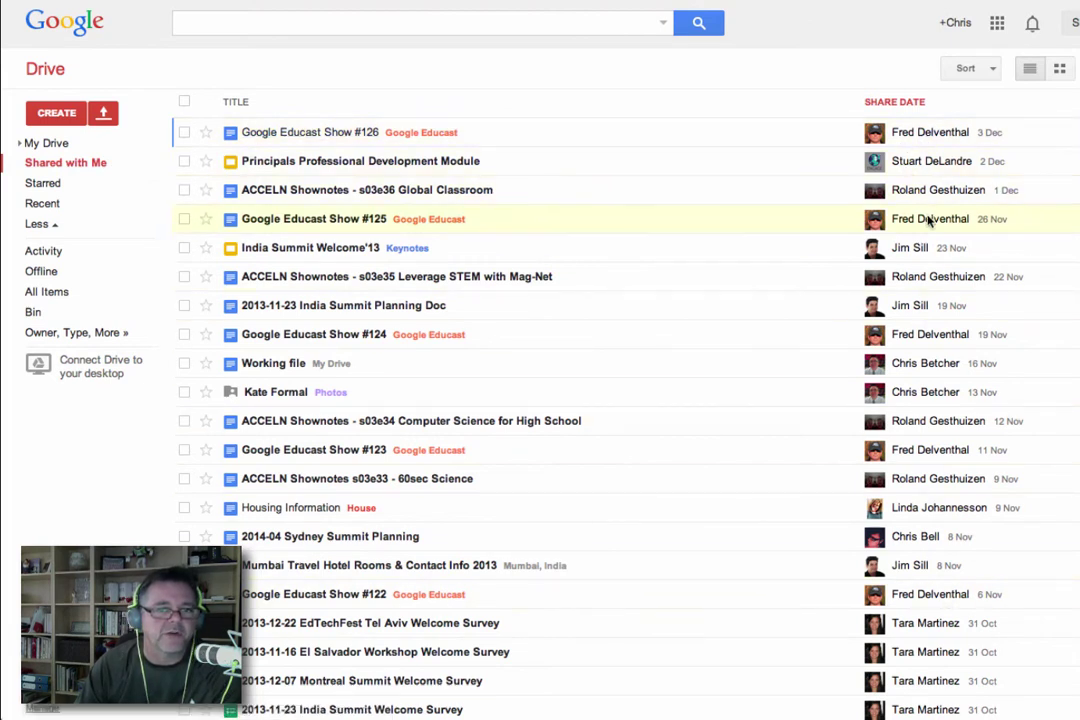
mouse_move(905, 375)
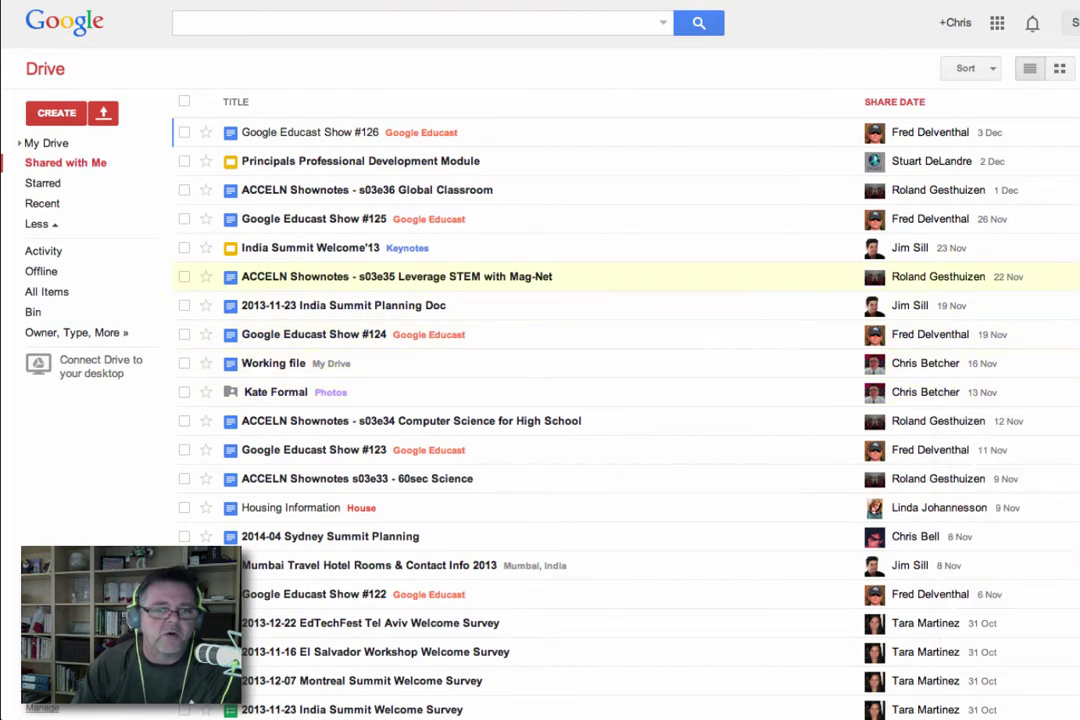
scroll(740, 370, "down", 15)
scroll(760, 322, "up", 15)
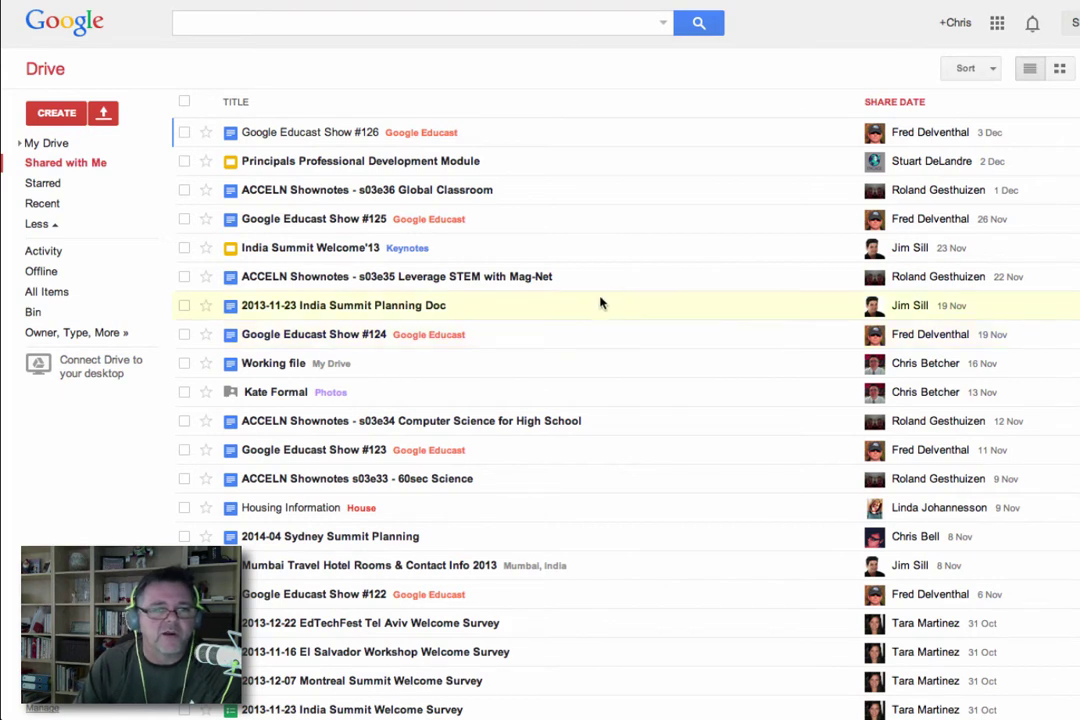
Add the shared 2013-11-23 India Summit Planning Doc to My Drive, then return to Shared with Me
left_click(184, 306)
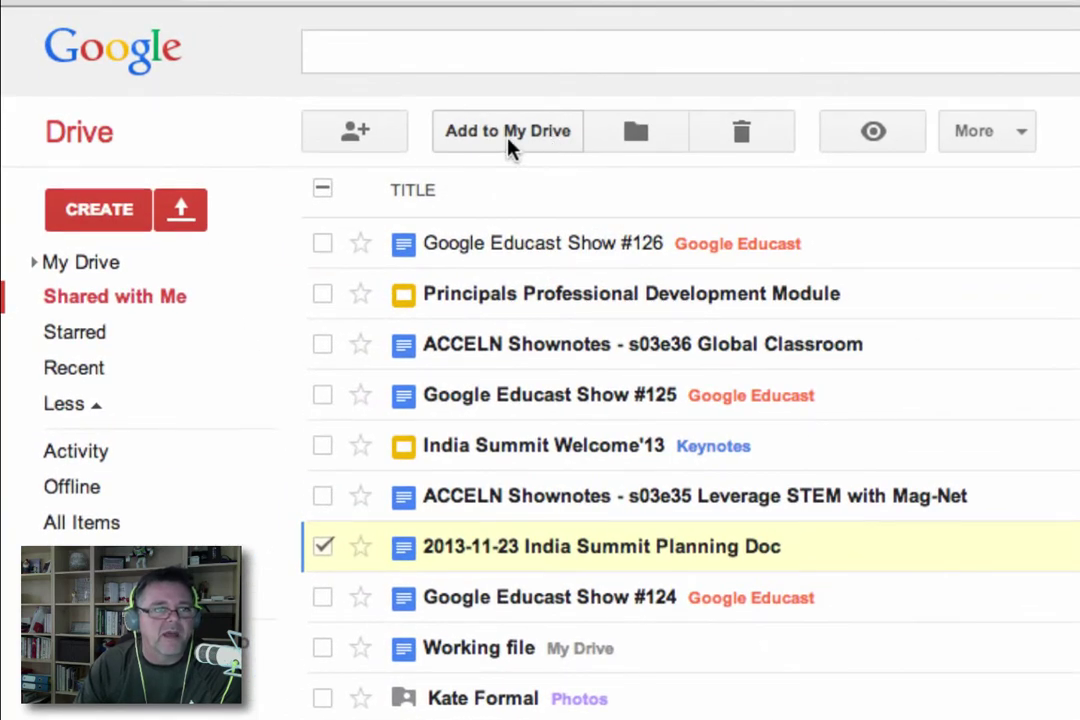
left_click(507, 139)
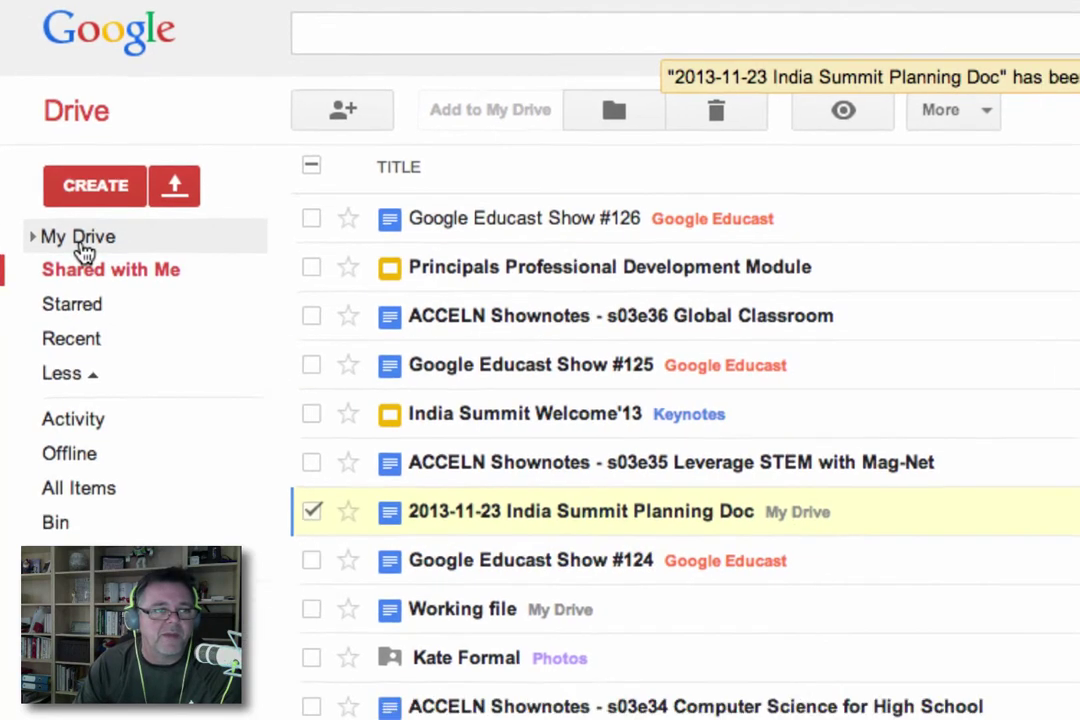
left_click(88, 270)
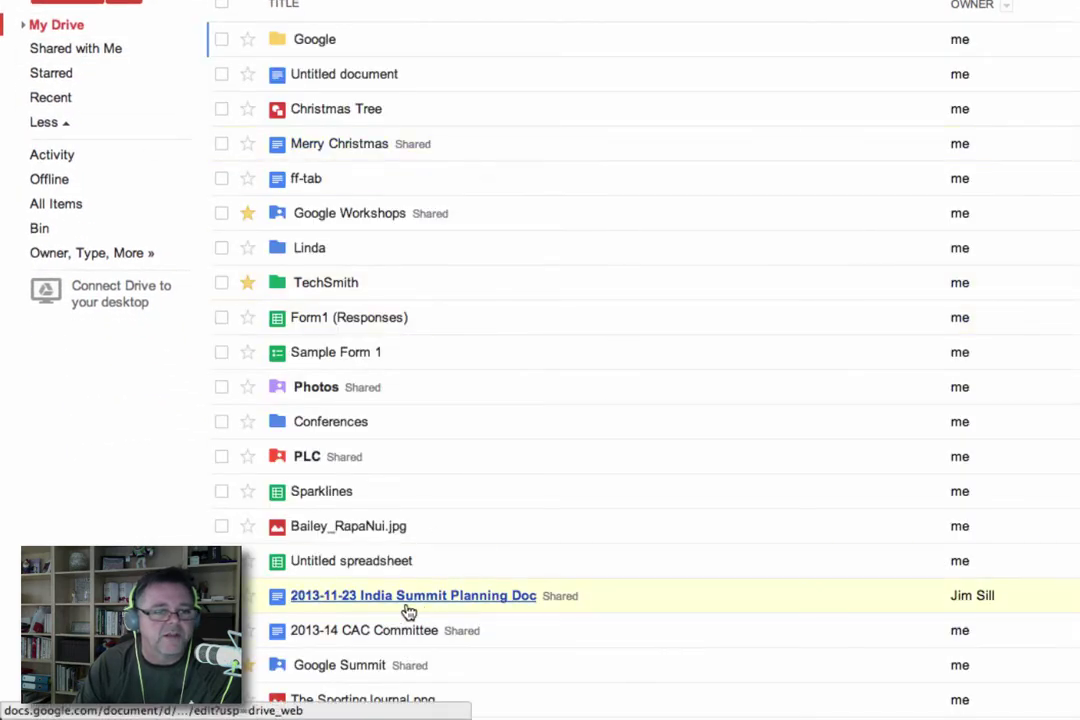
mouse_move(985, 608)
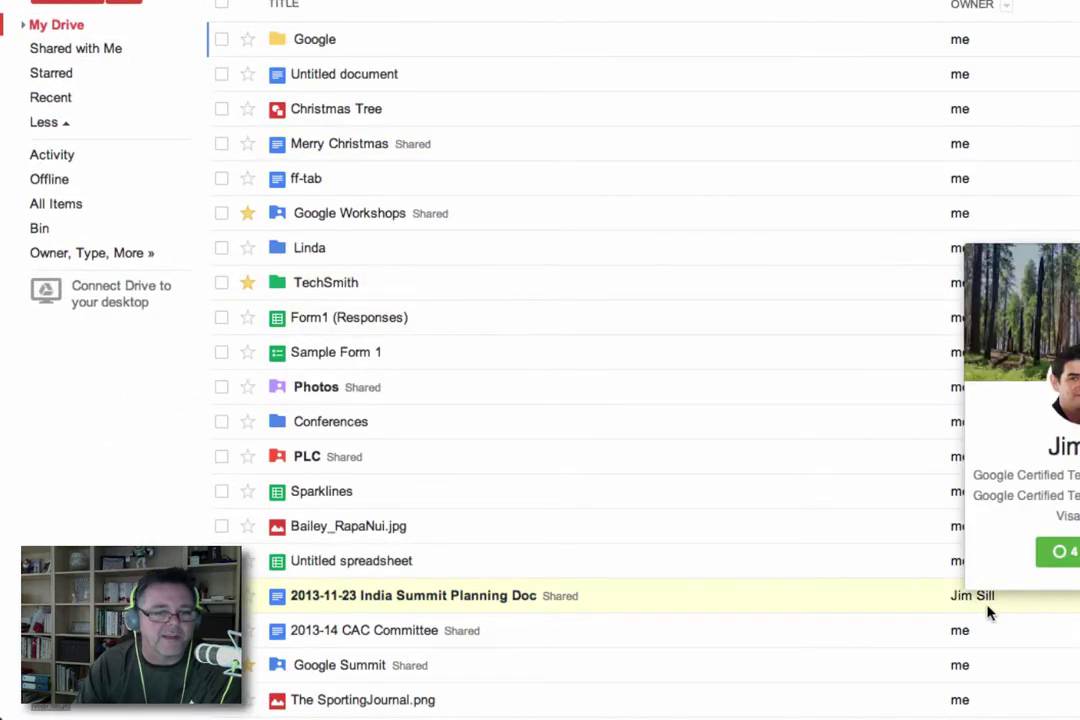
left_click(73, 60)
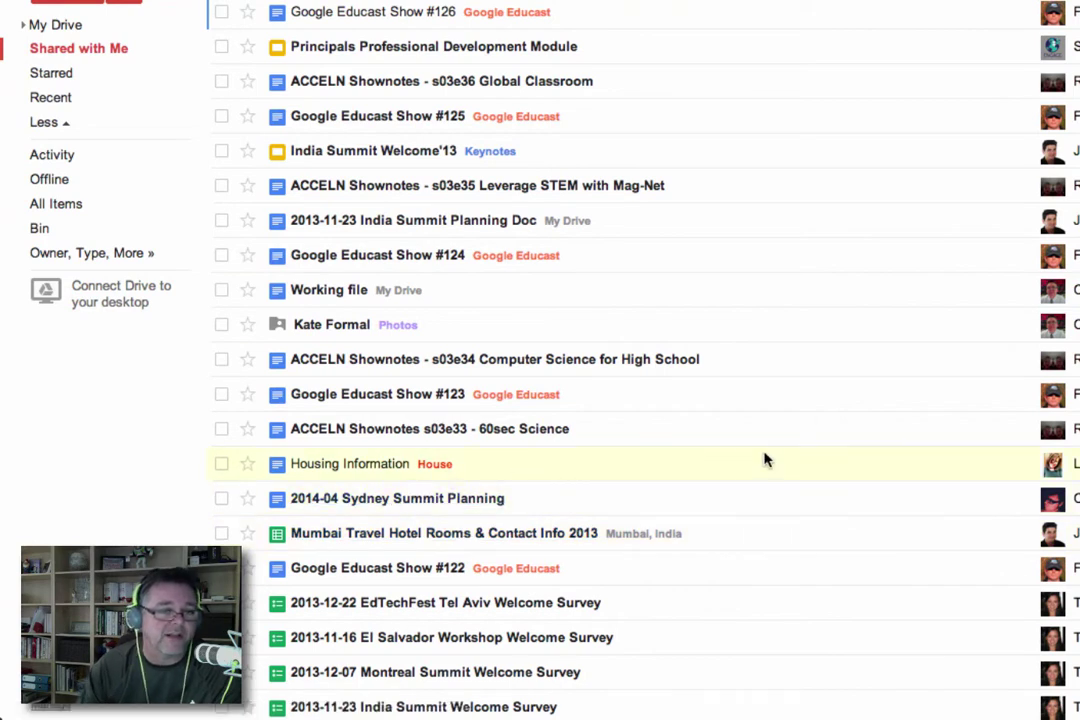
left_click(221, 463)
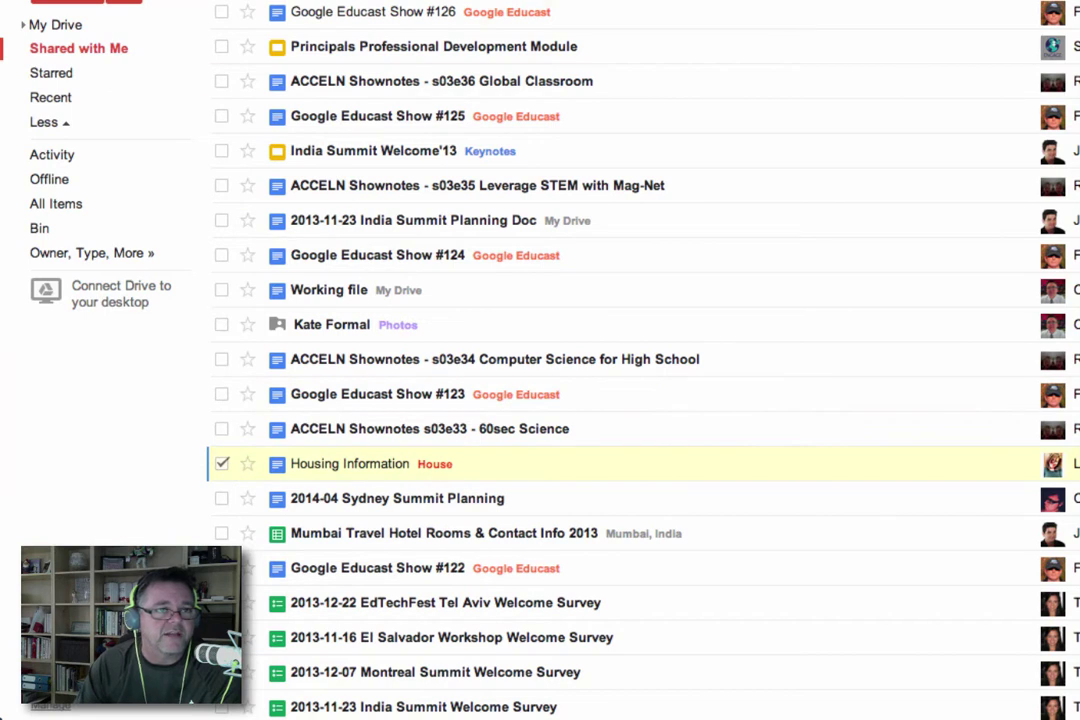
left_click(221, 463)
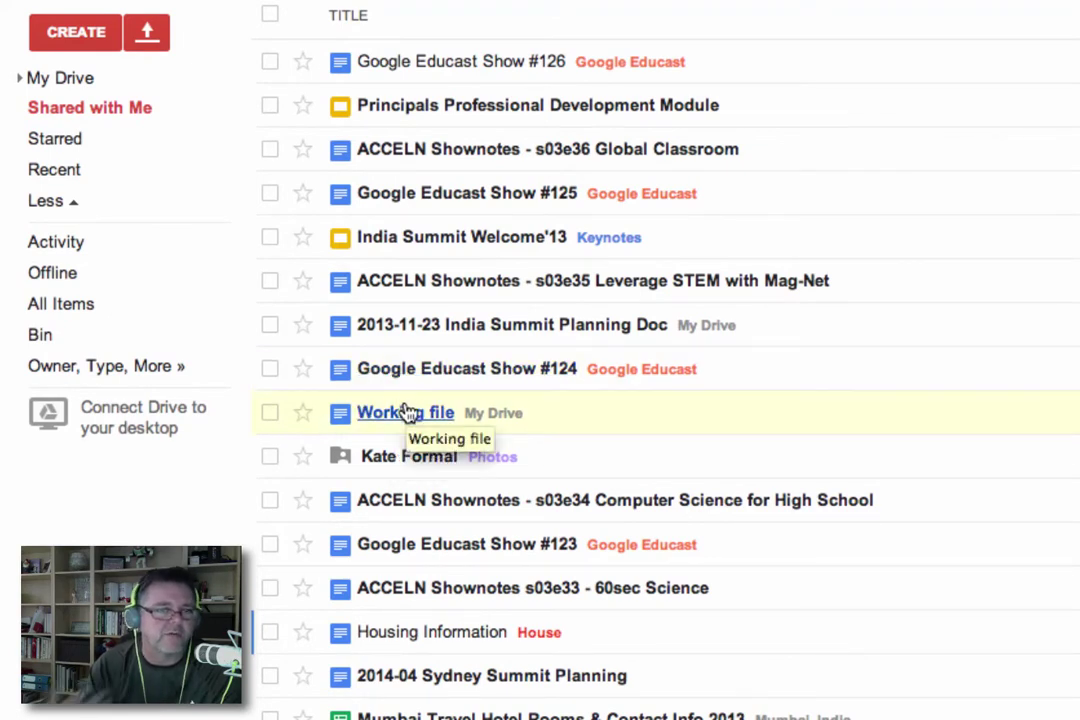
Star the Working file, check it under Starred, unstar it, then view Recent files
left_click(305, 414)
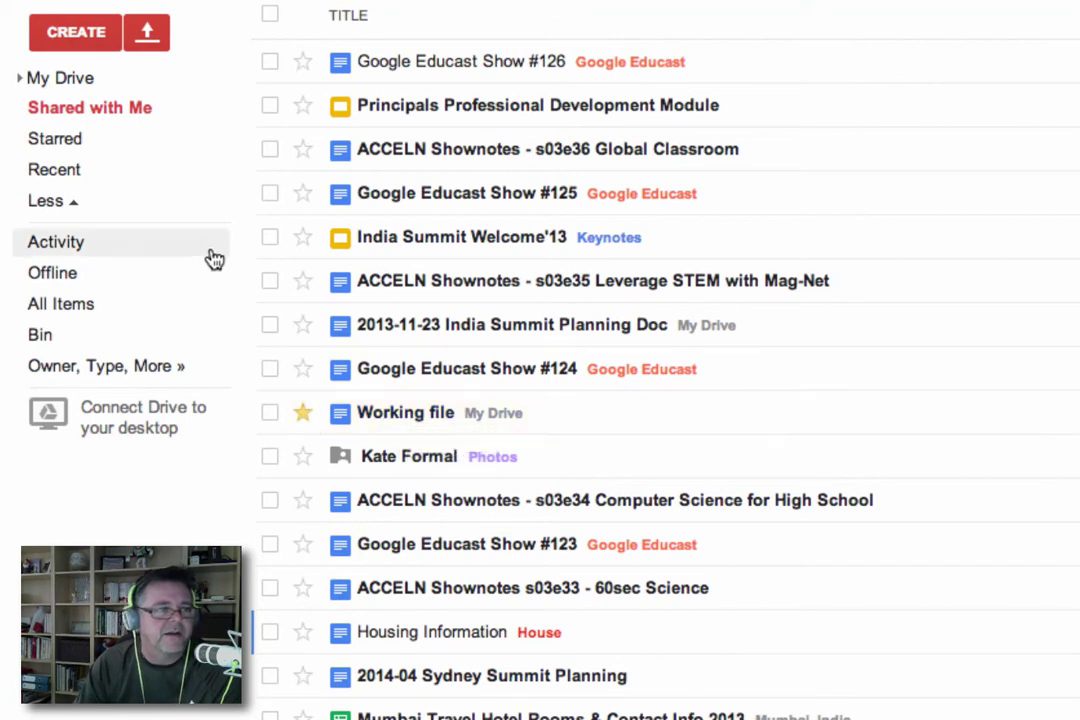
left_click(44, 143)
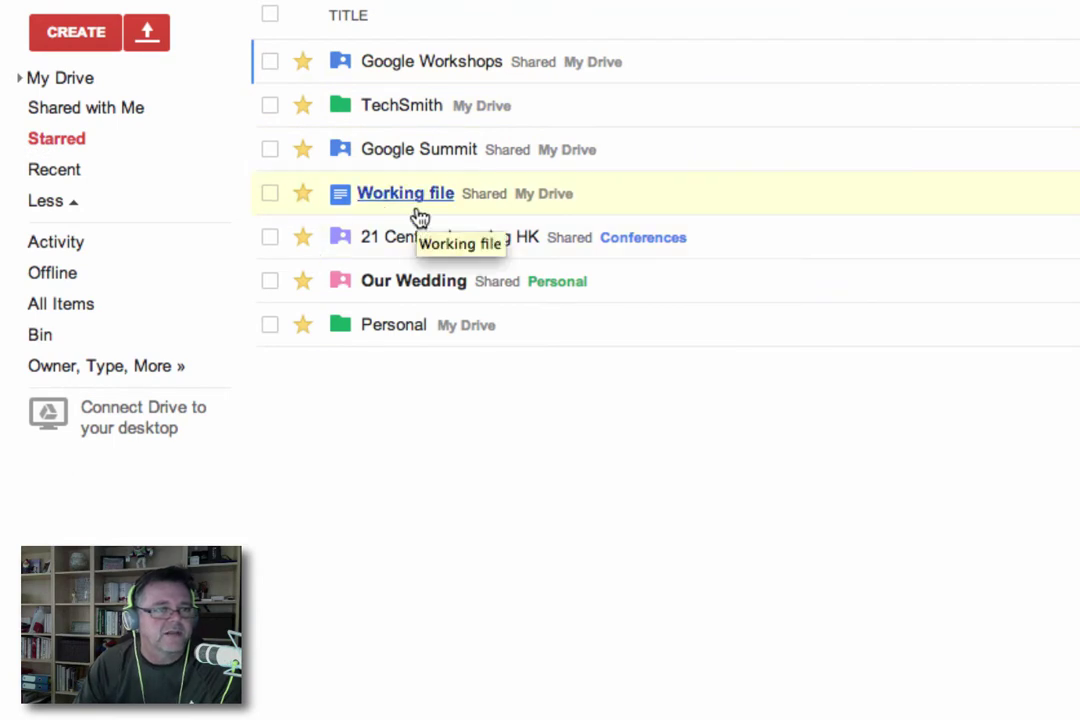
left_click(303, 194)
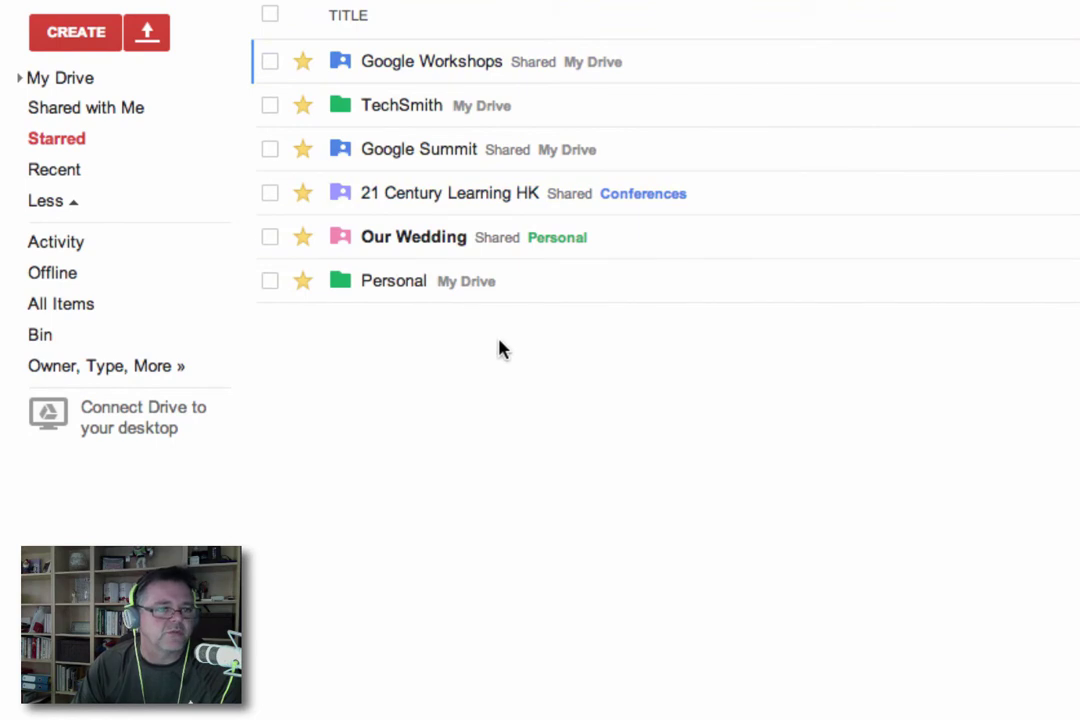
left_click(72, 186)
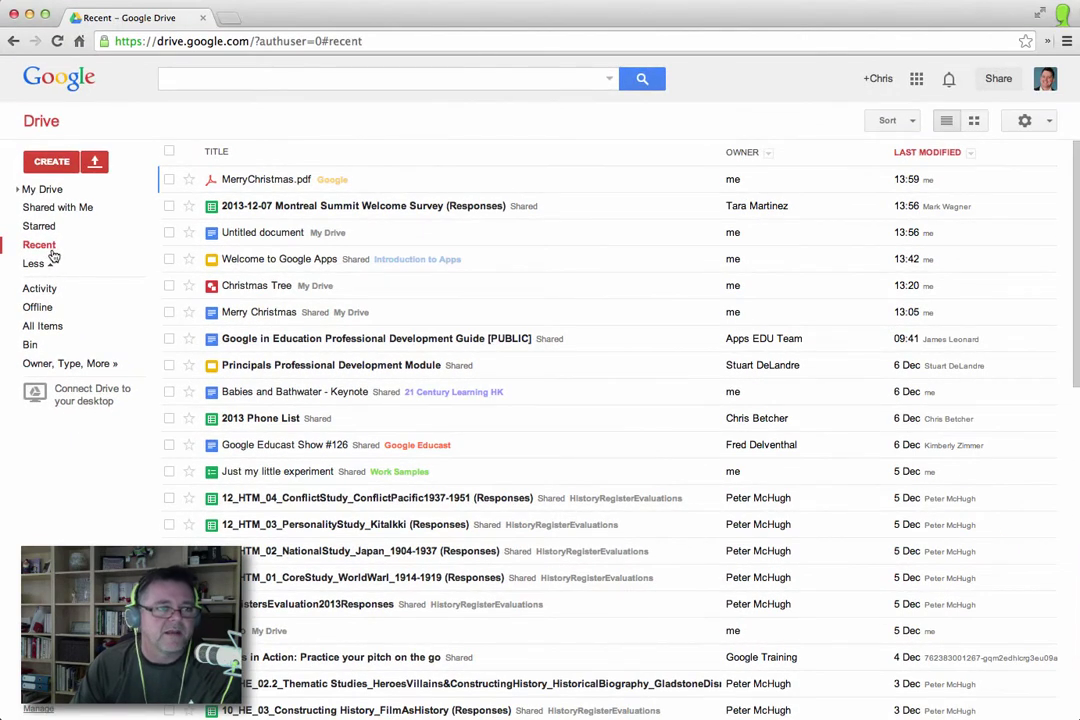
left_click(912, 121)
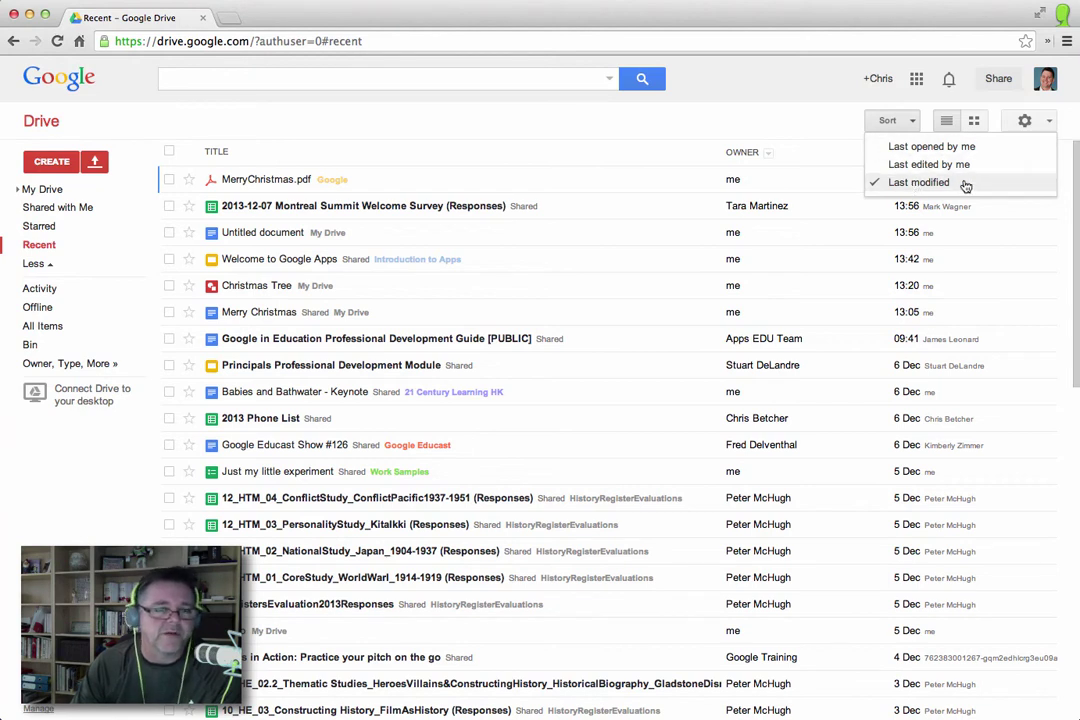
left_click(841, 125)
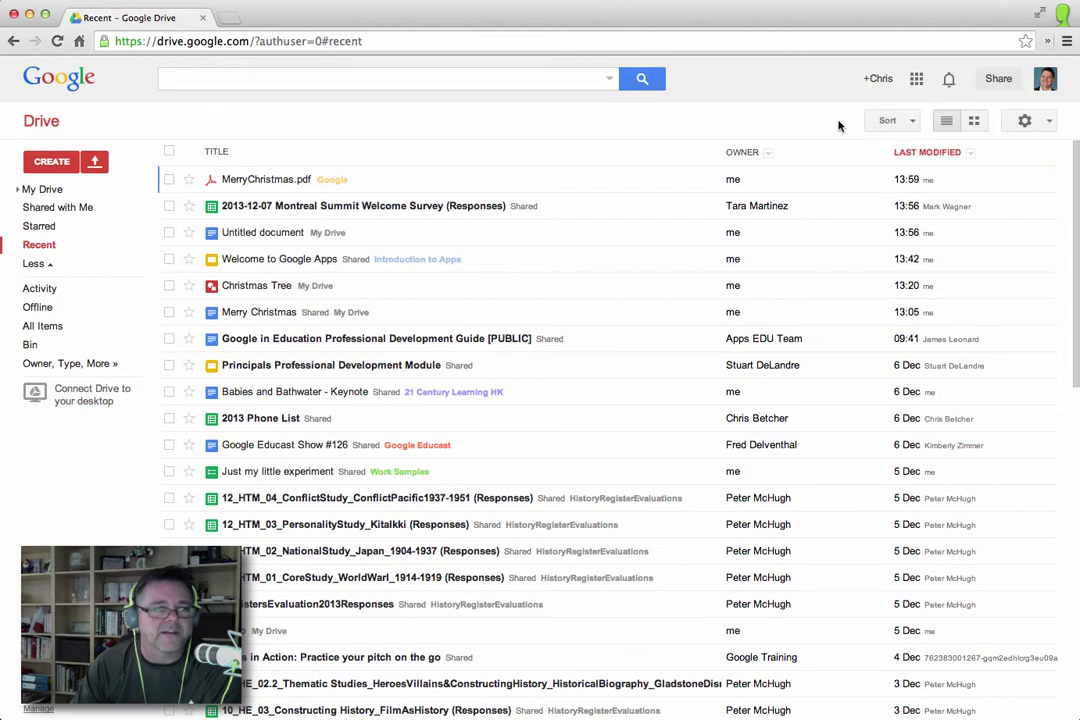
Review the Activity list, then go to the Offline page
left_click(38, 290)
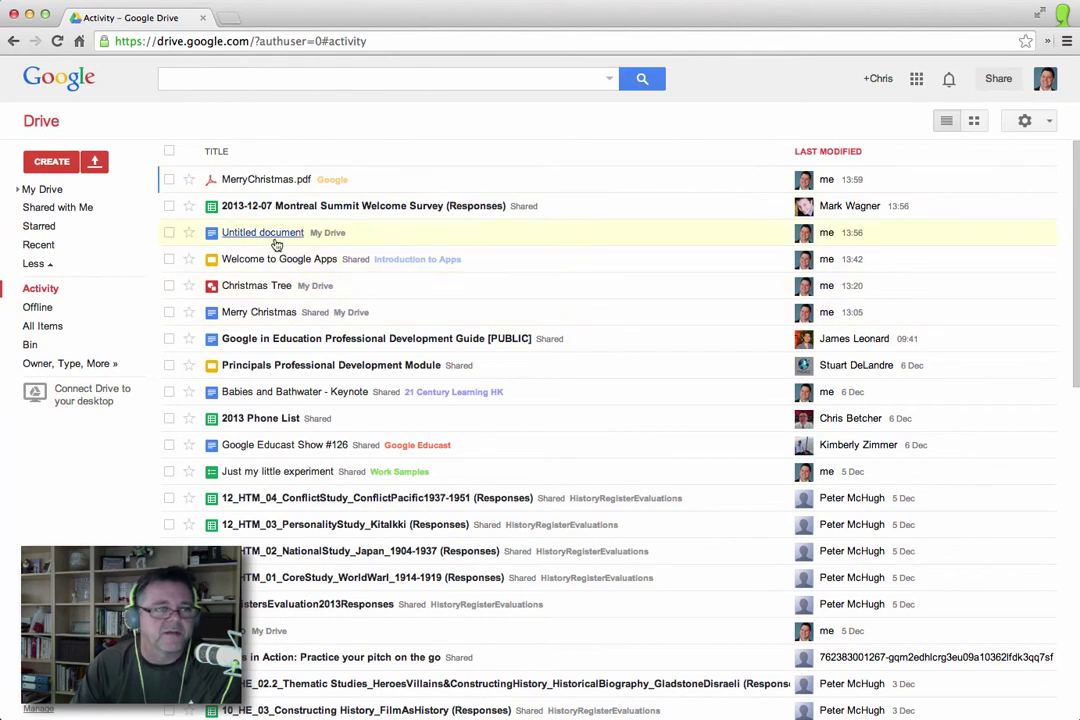
left_click(37, 309)
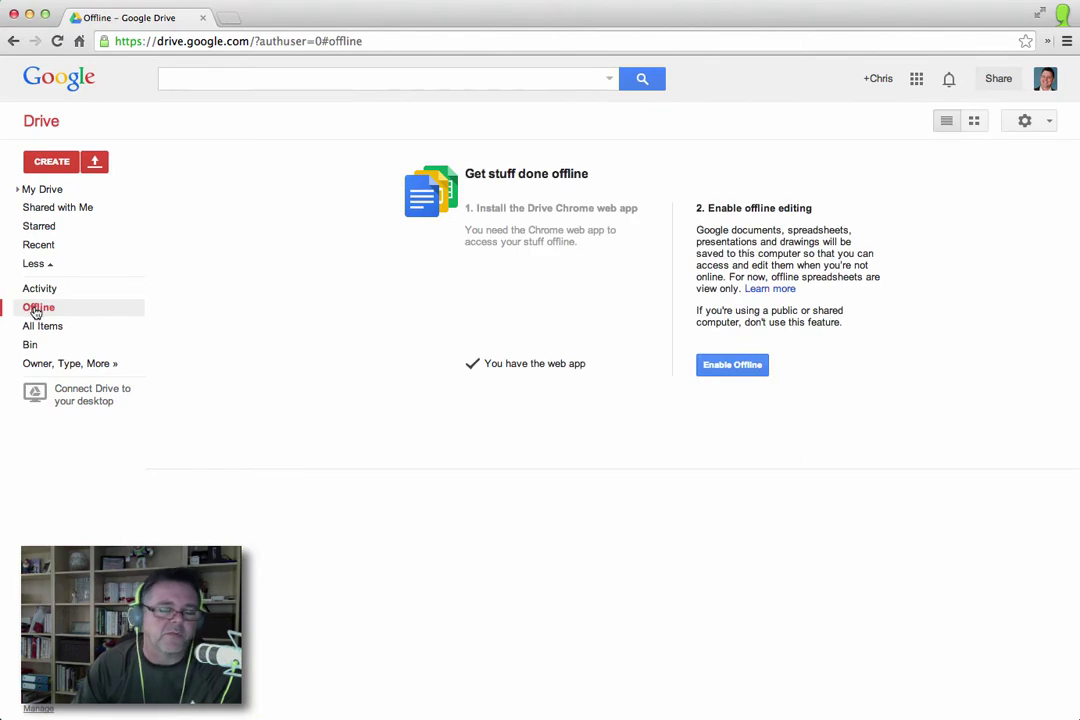
Enable offline access so Drive files start syncing to this computer
left_click(733, 366)
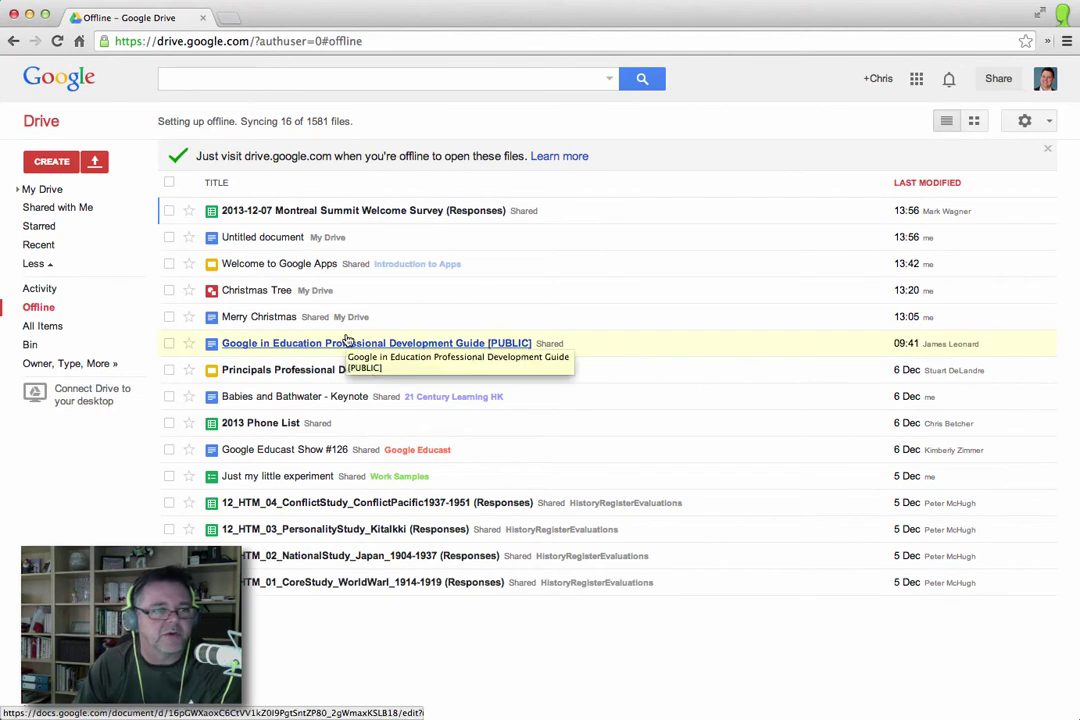
View All items and its sort options, then review the Bin and return to My Drive
left_click(43, 328)
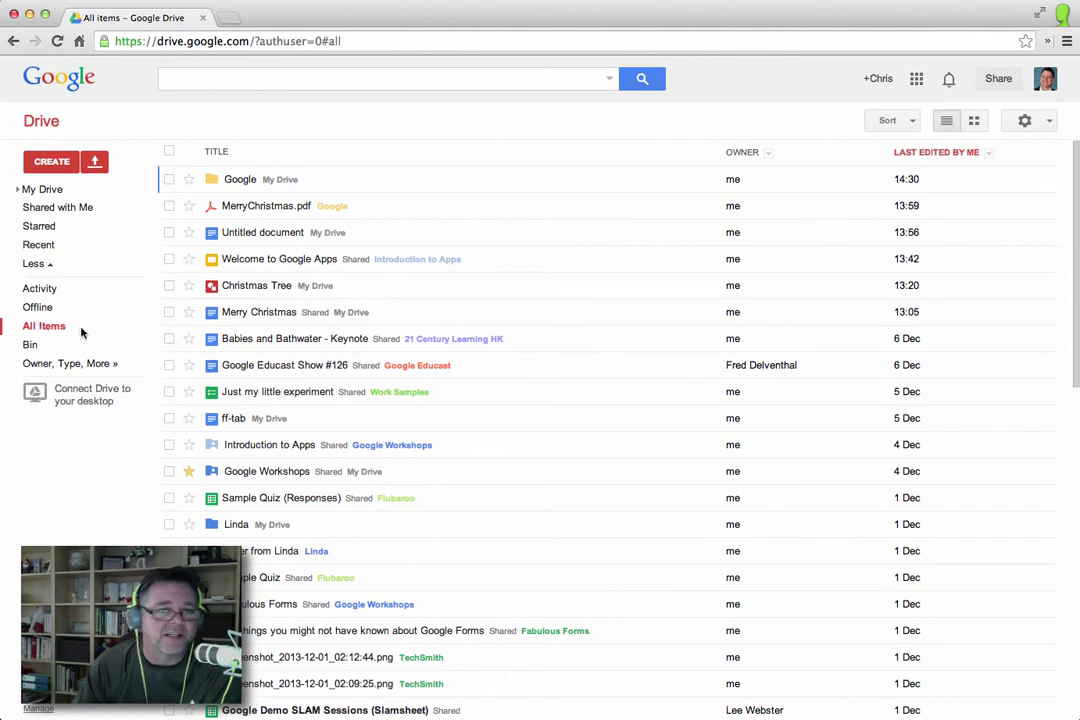
left_click(895, 121)
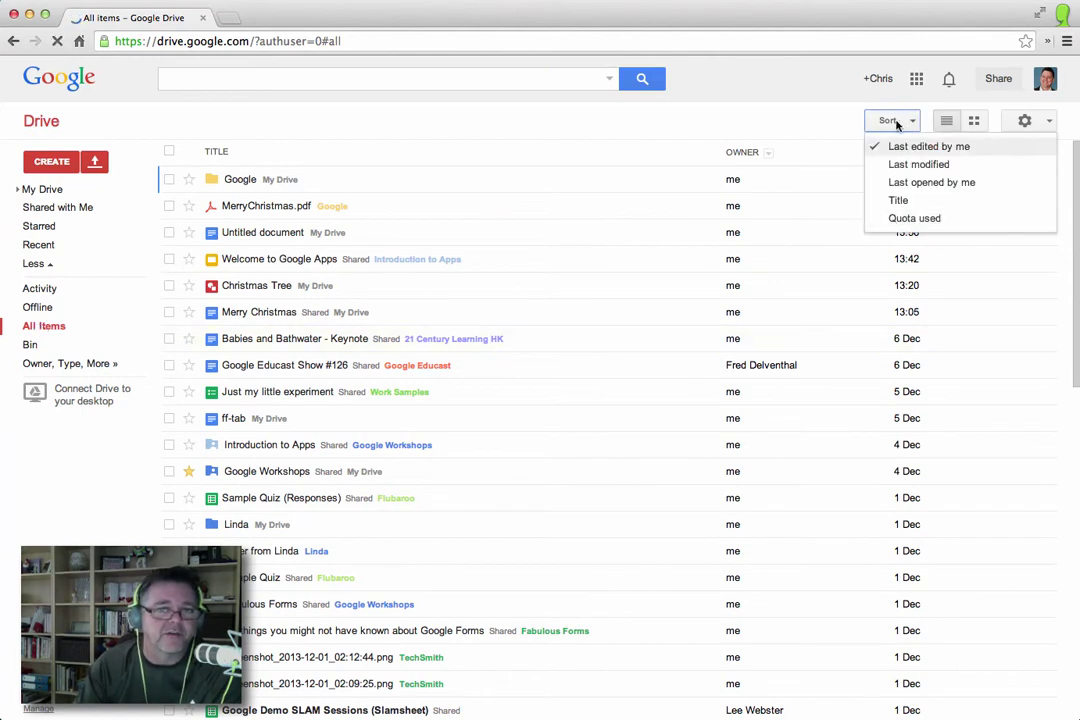
left_click(896, 120)
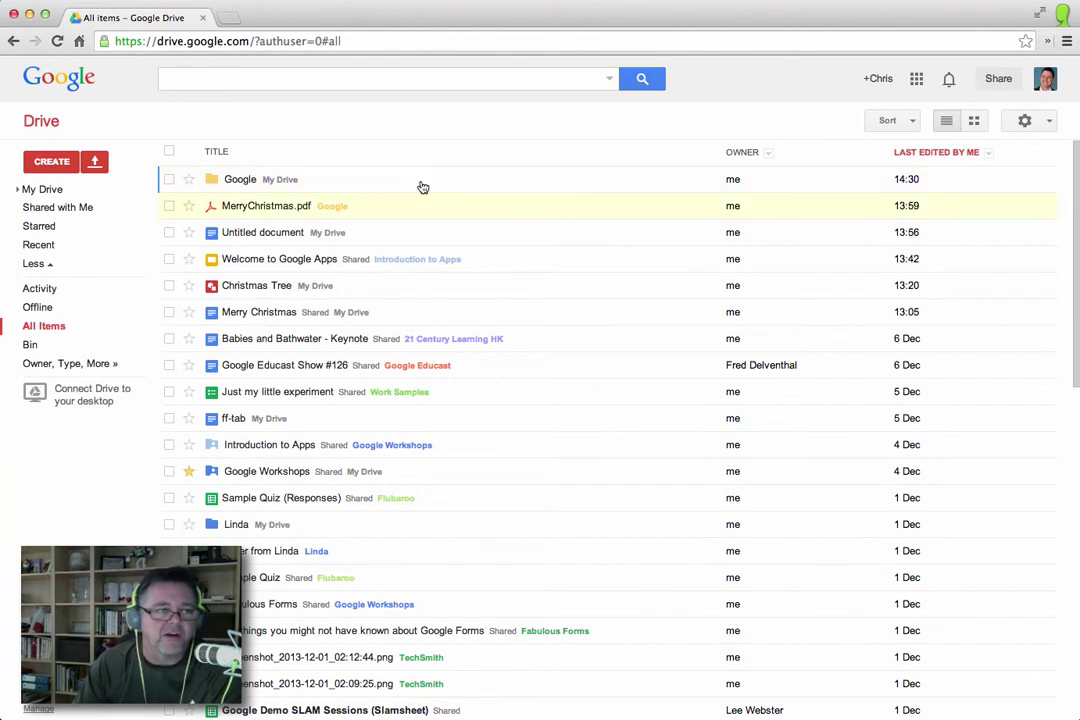
left_click(41, 351)
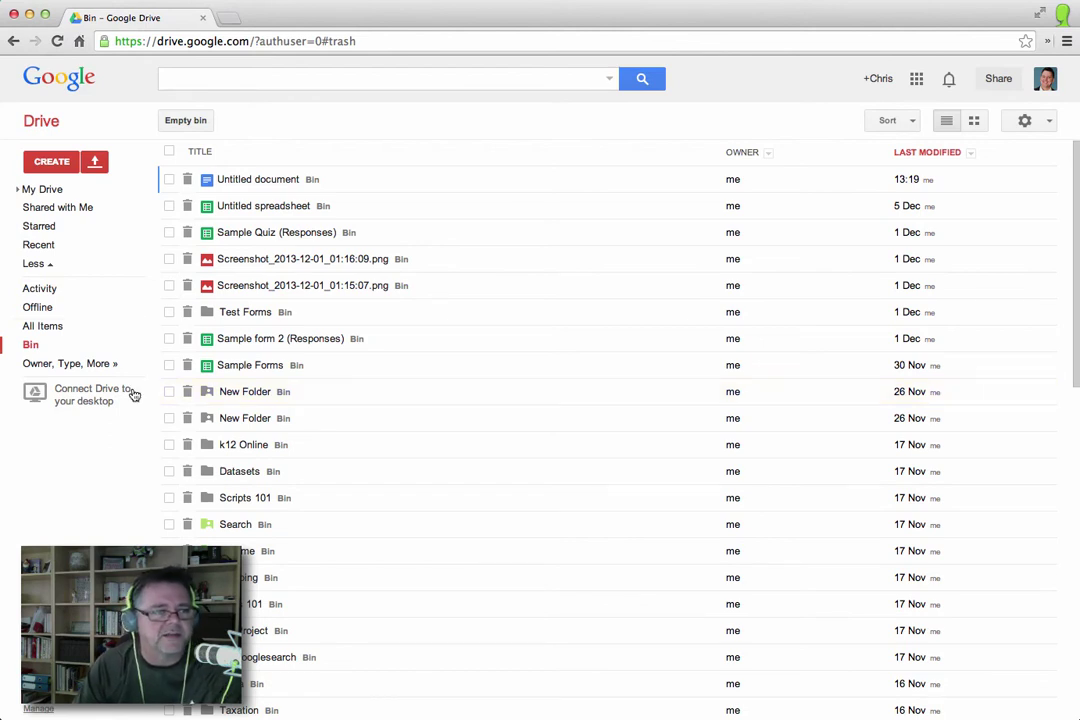
left_click(43, 192)
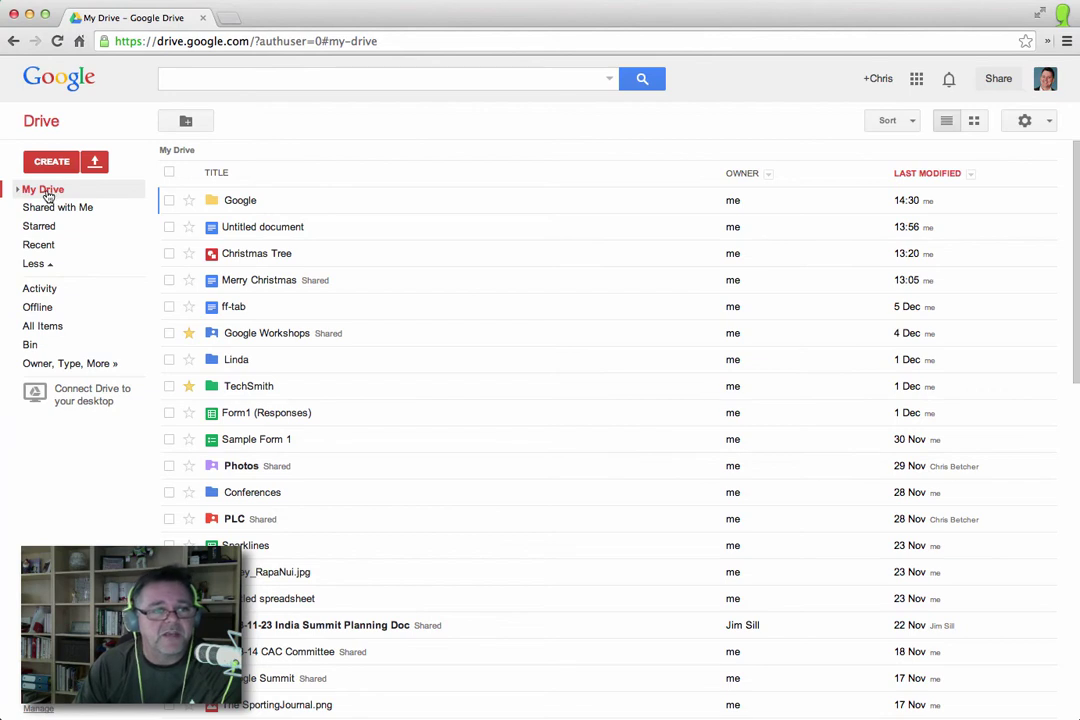
Search Drive for a person's name
left_click(287, 84)
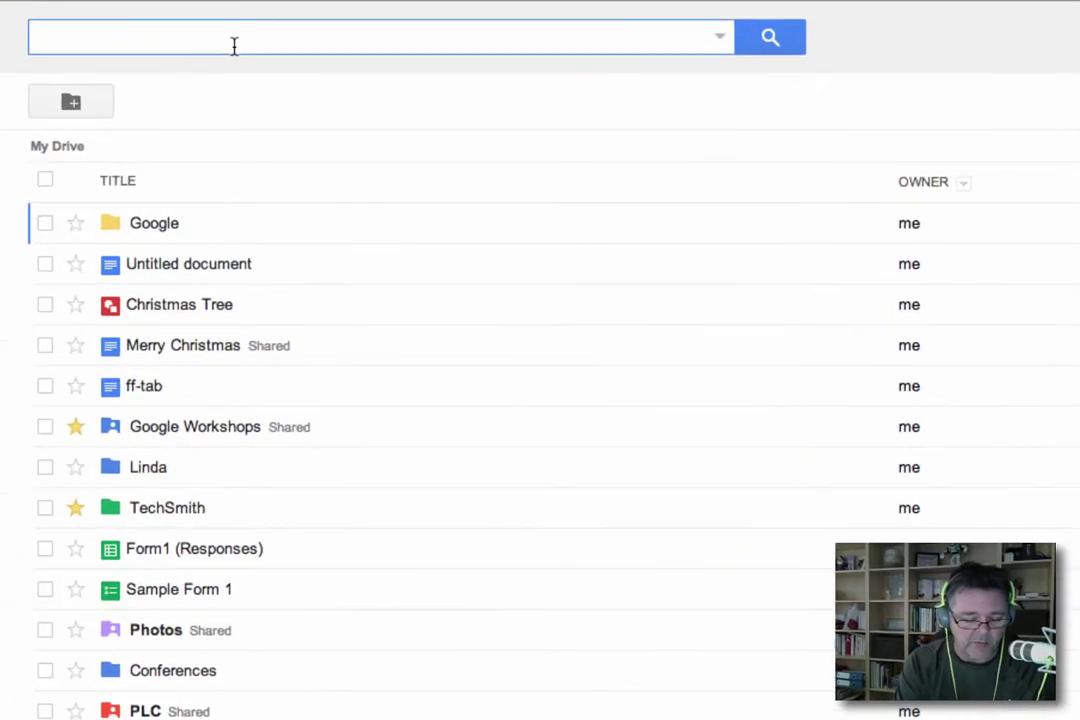
type("jim")
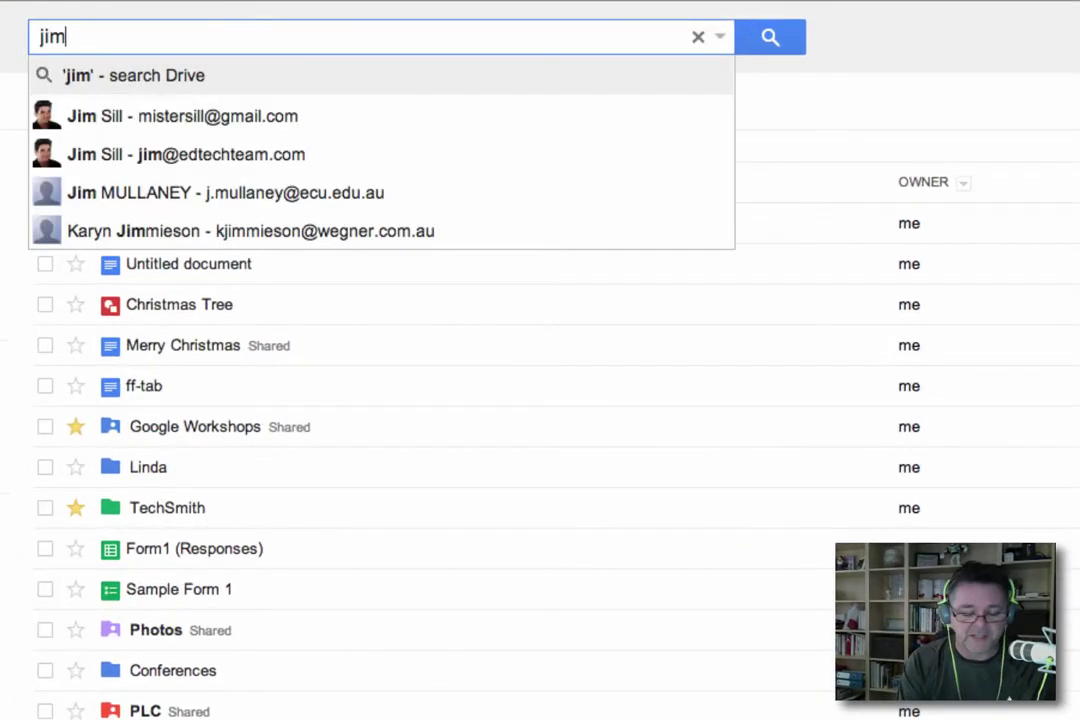
key("Return")
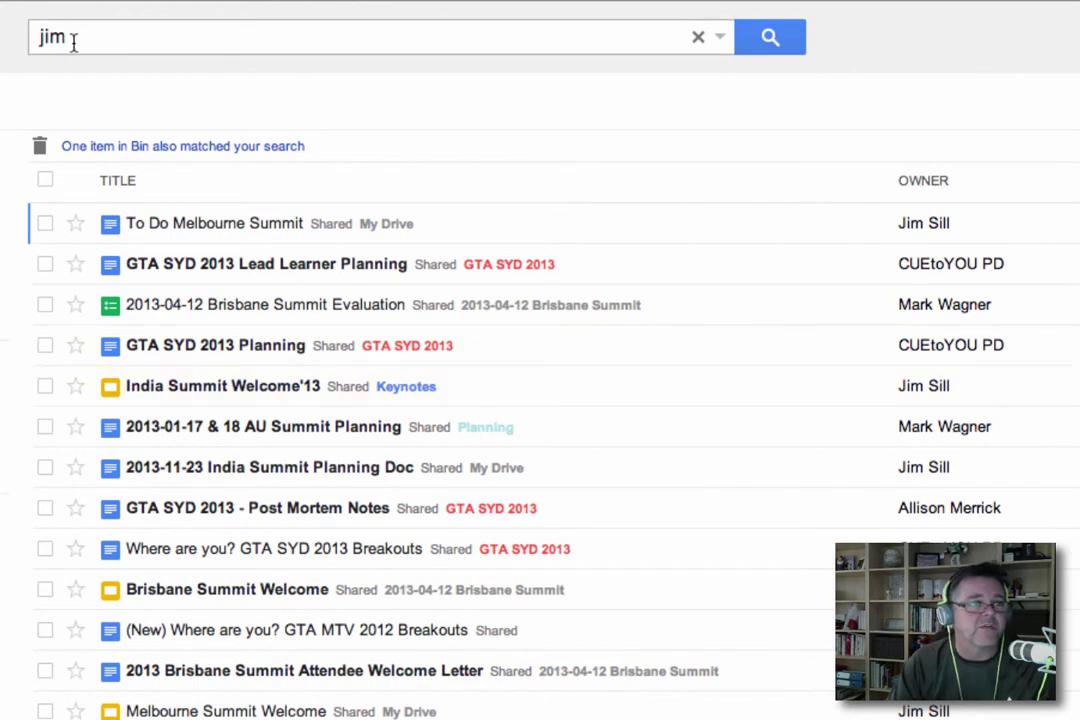
Replace the query with 'australia', run the search, then clear the search box
left_click_drag(78, 40, 10, 41)
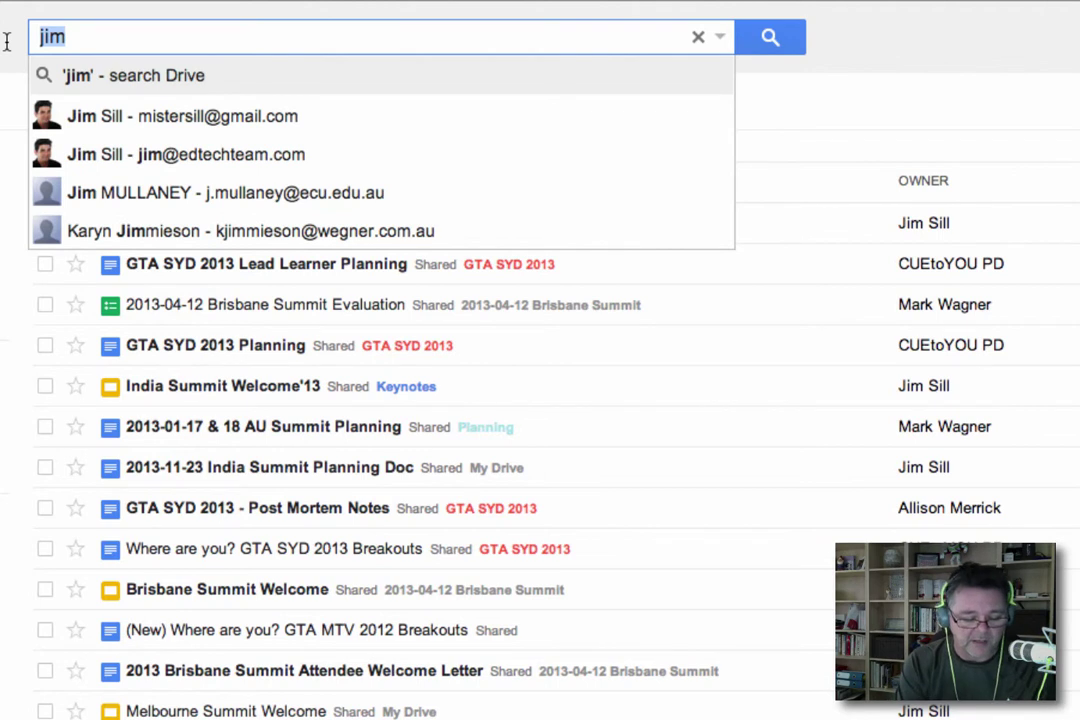
type("aust")
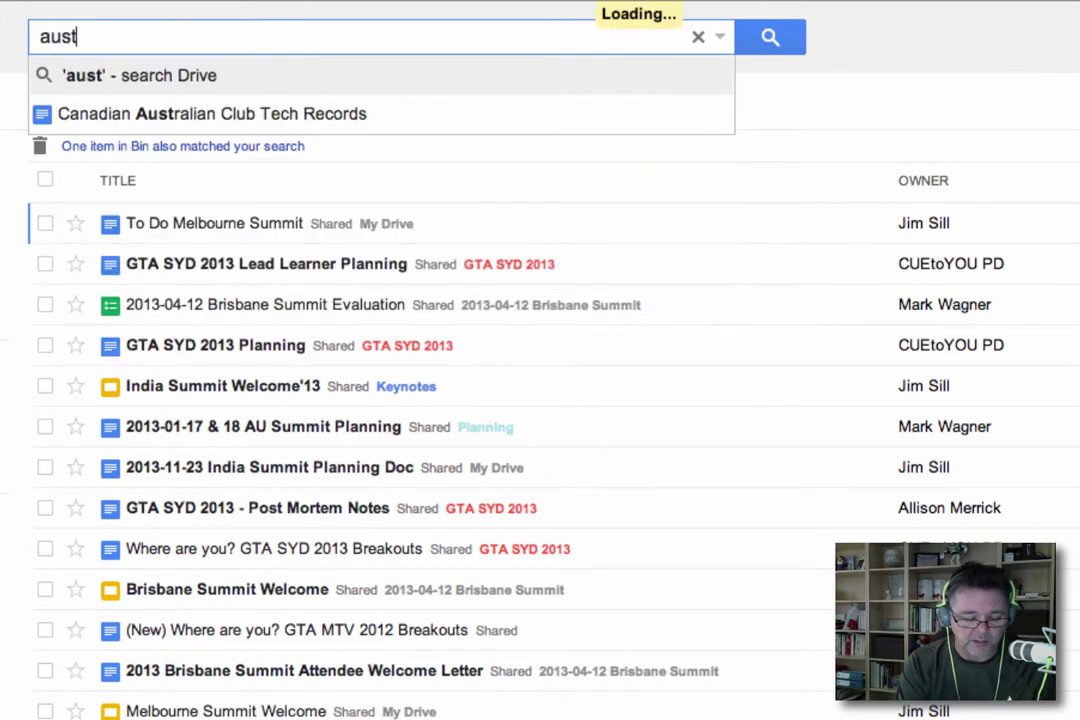
type("ralia")
key("Return")
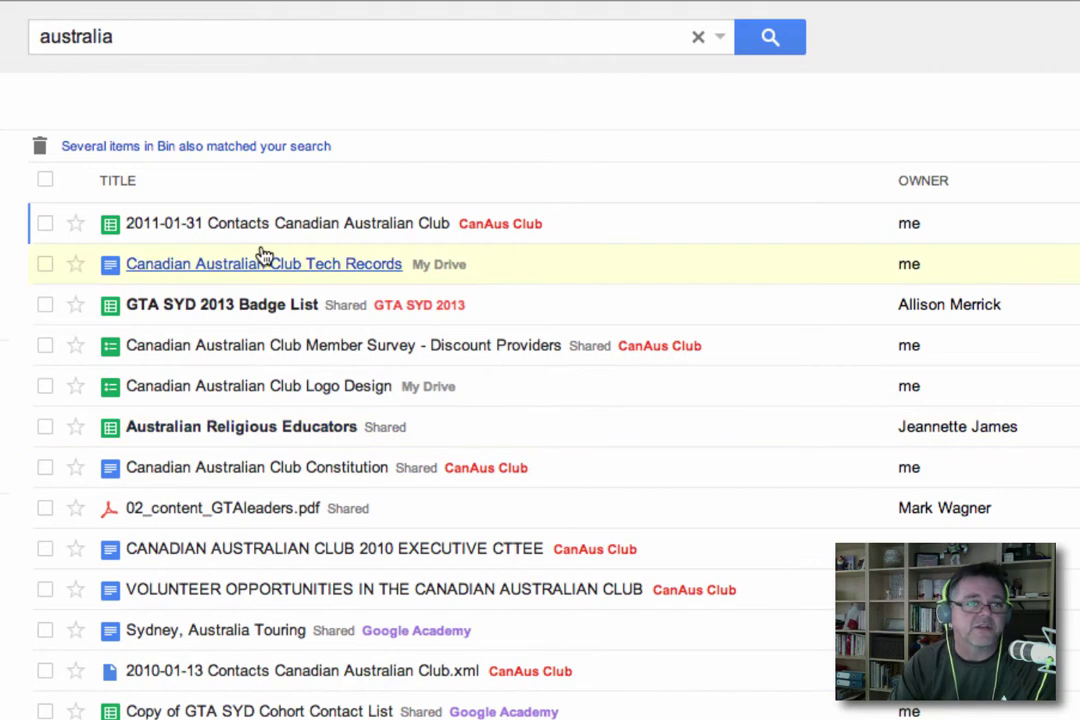
left_click(180, 40)
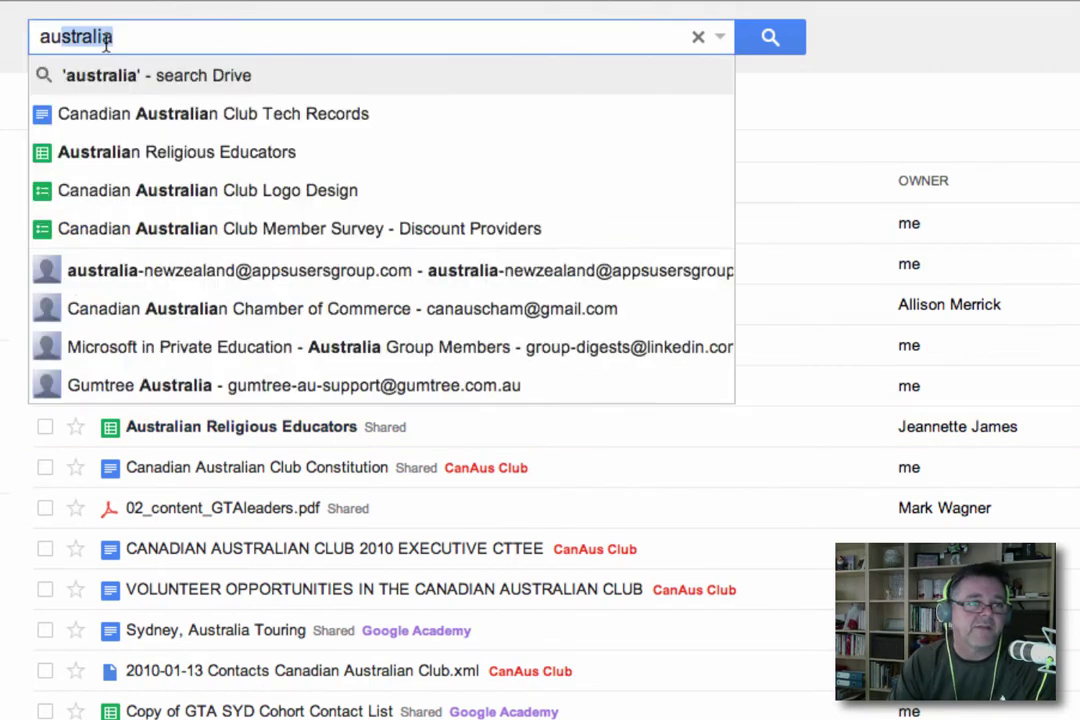
key("BackSpace")
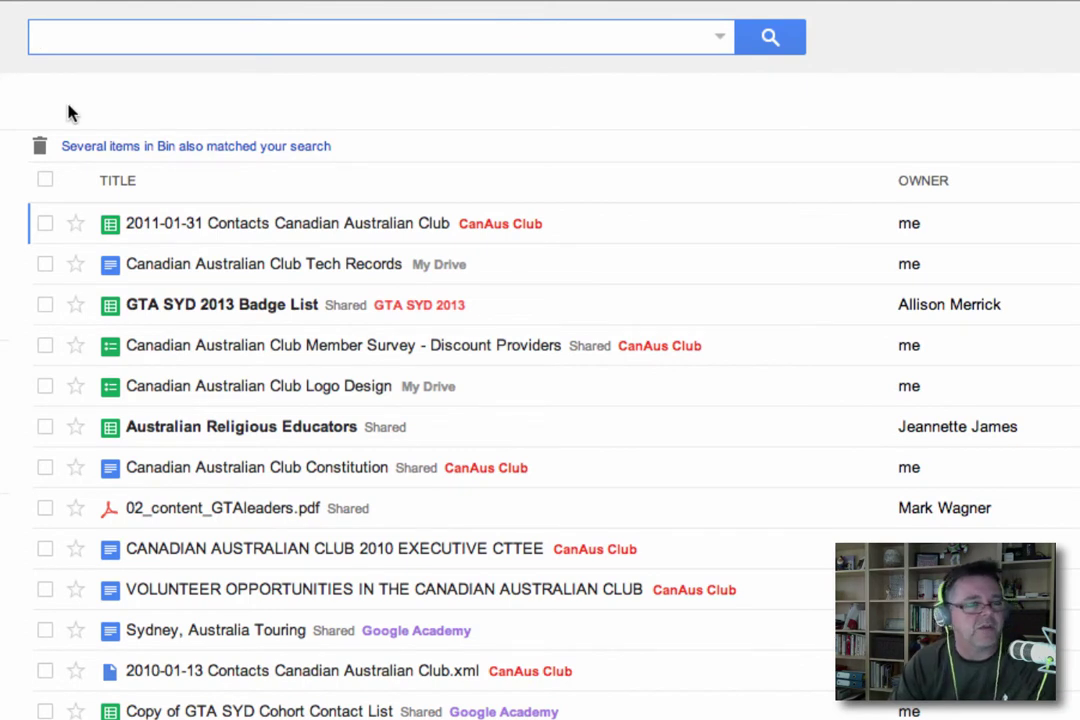
Filter the australia results to PDF files and Not owned by me, then clear both
left_click(720, 40)
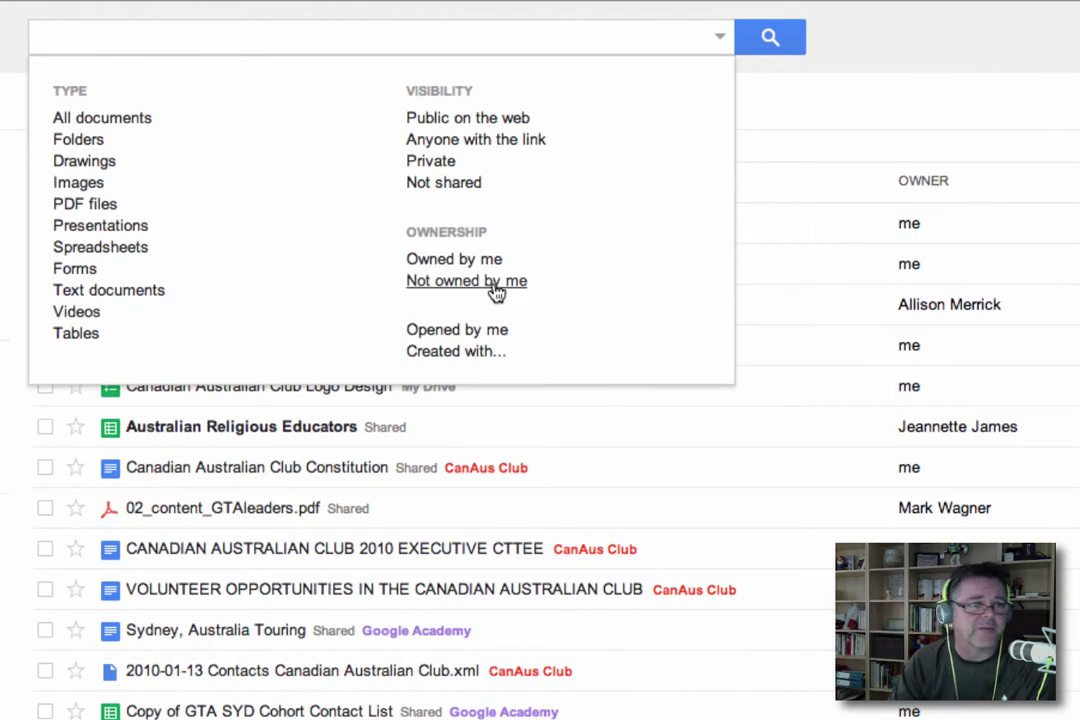
left_click(82, 205)
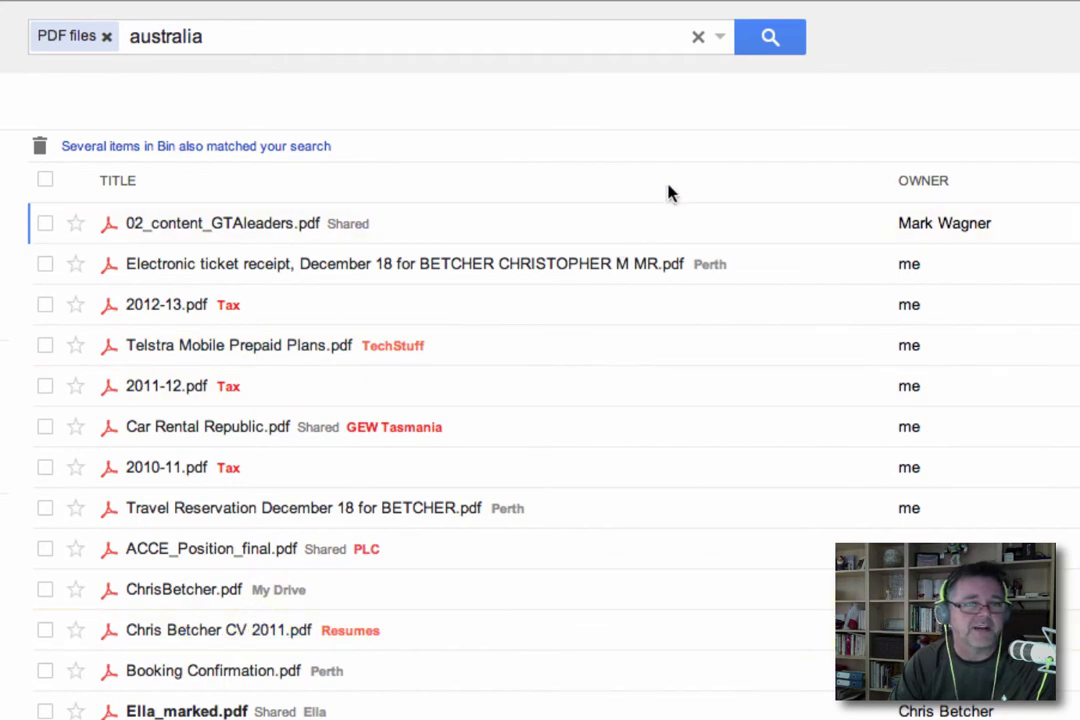
left_click(698, 36)
left_click(719, 36)
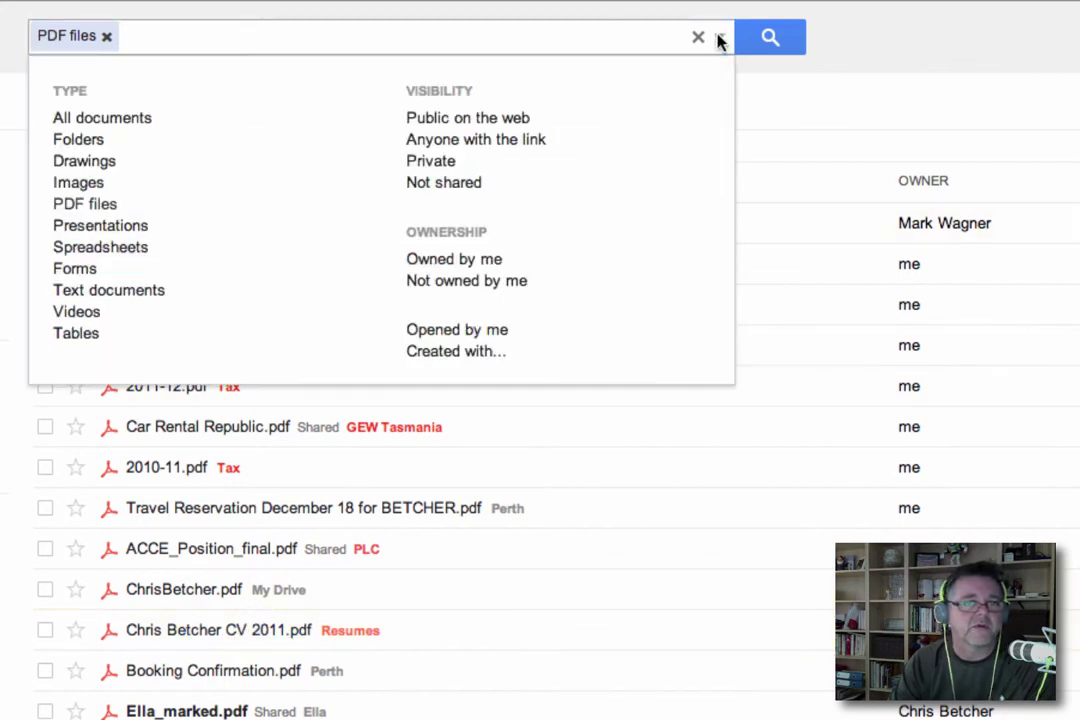
left_click(466, 282)
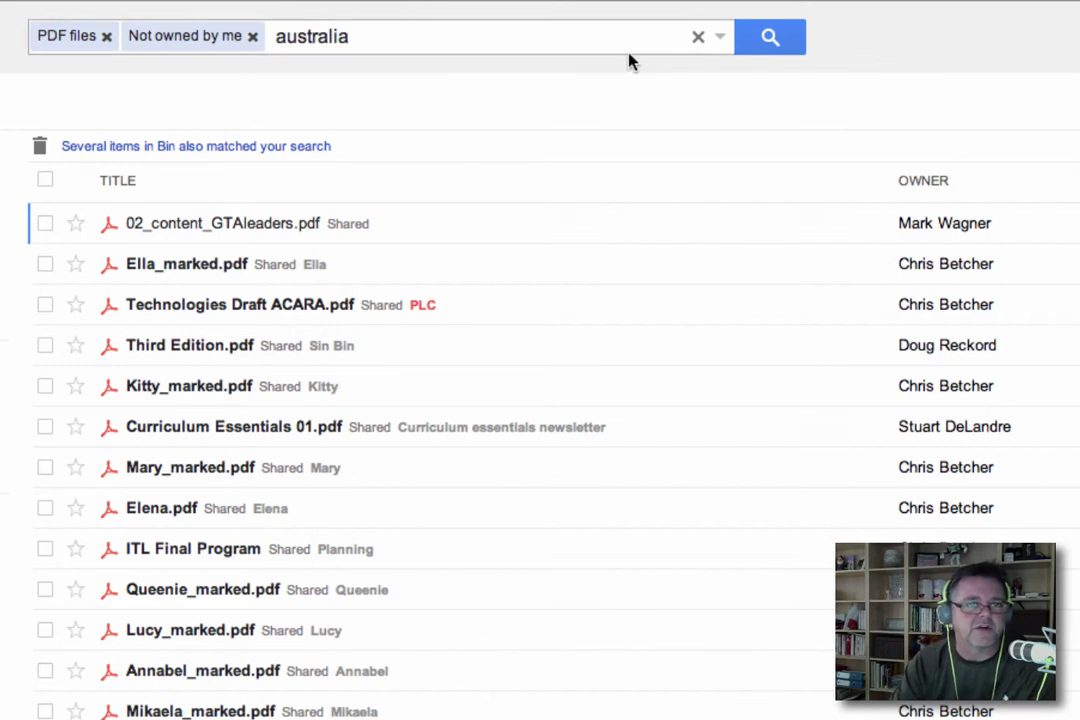
left_click(697, 37)
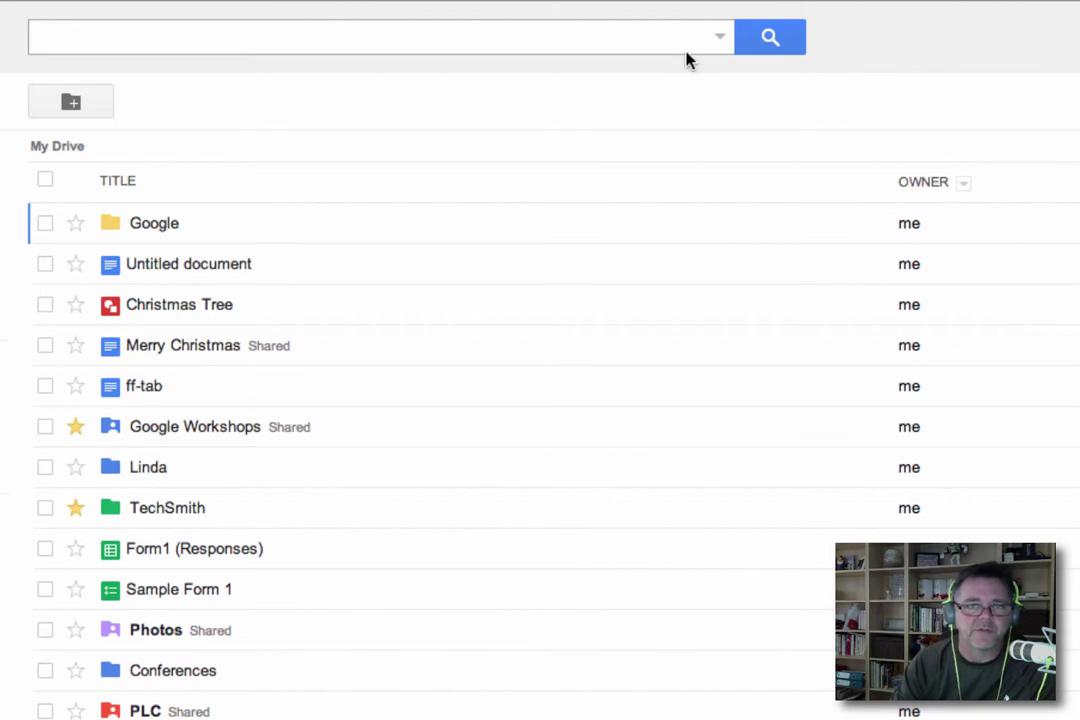
left_click(1079, 98)
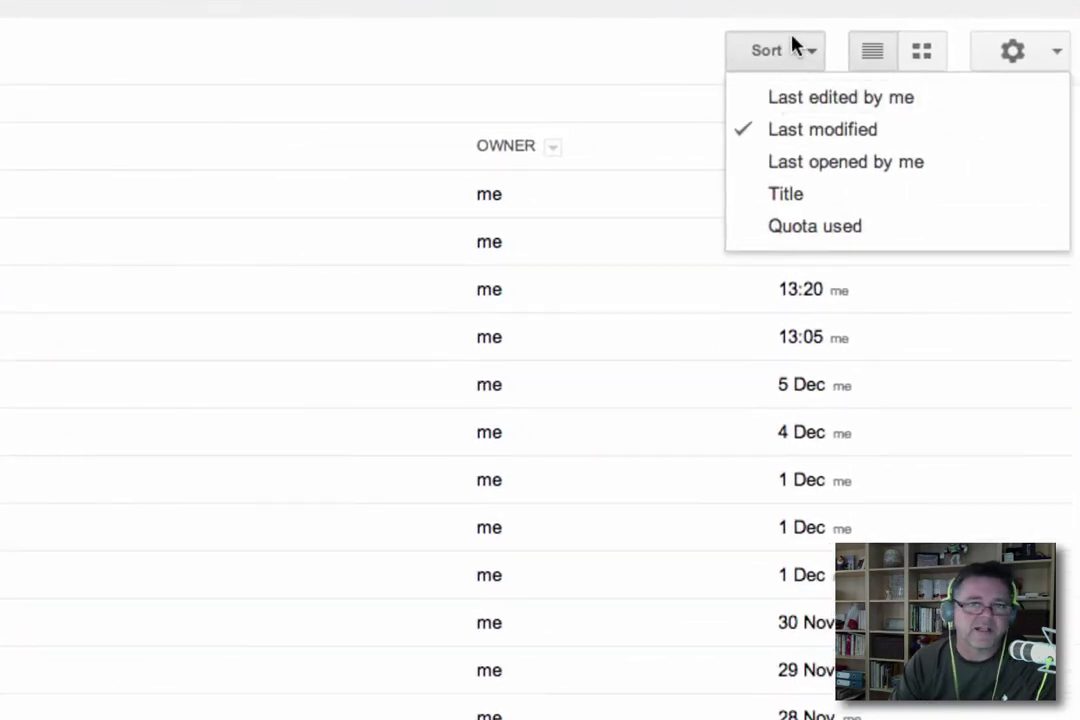
left_click(805, 53)
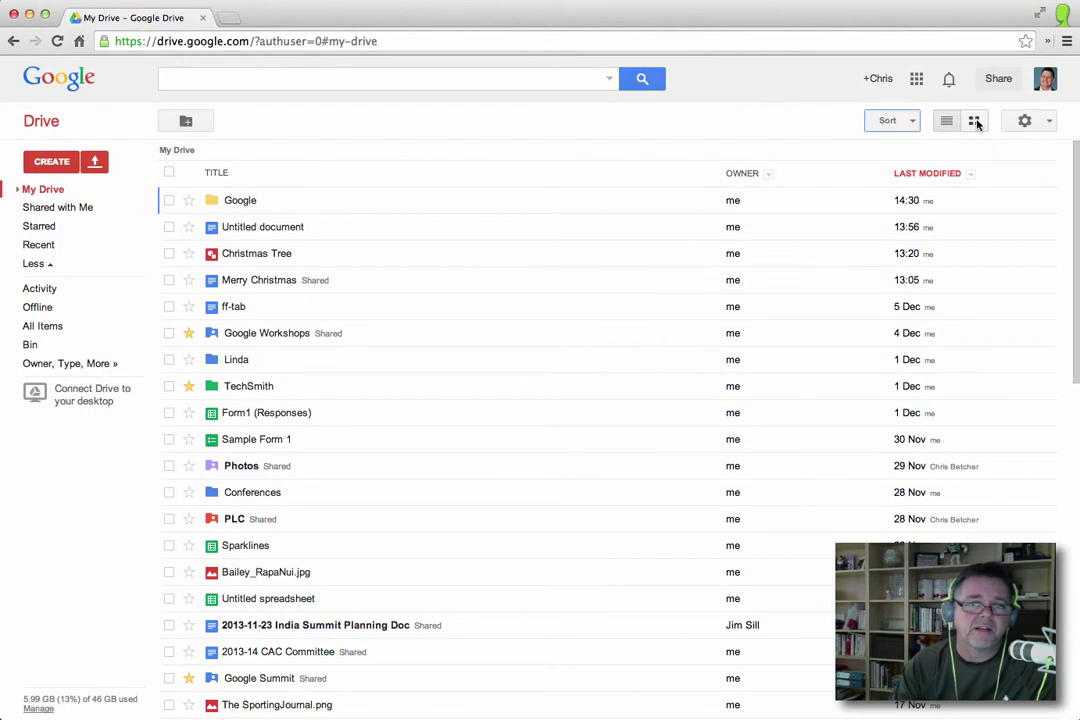
Switch My Drive to grid view and scroll through the file thumbnails
left_click(975, 121)
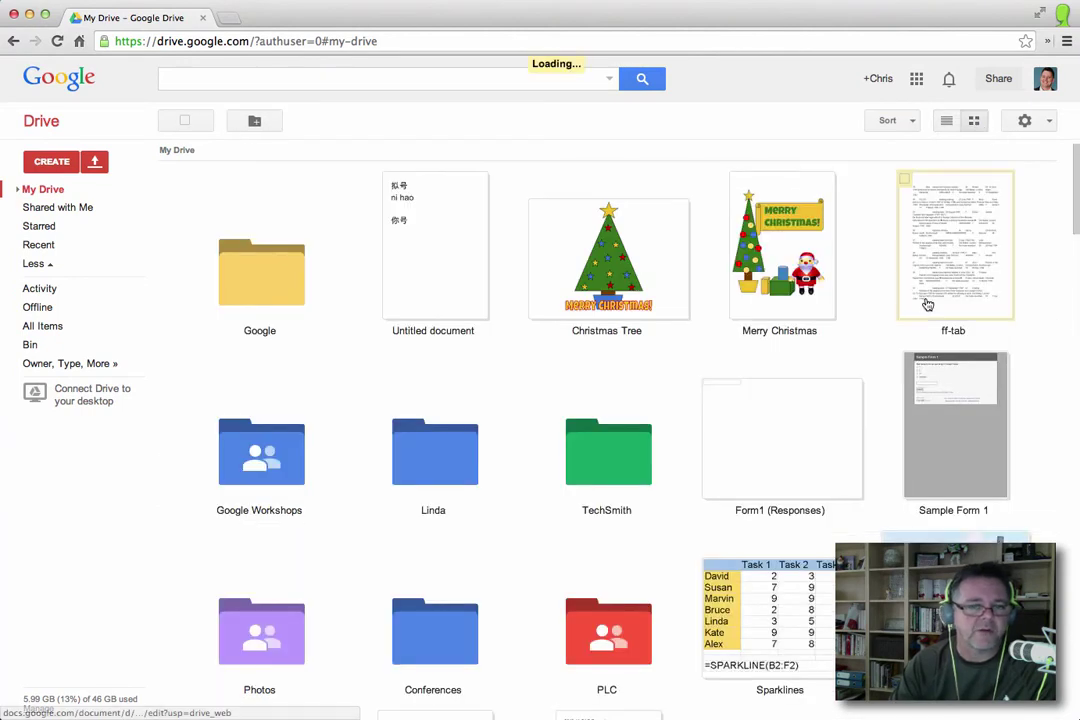
scroll(872, 325, "down", 4)
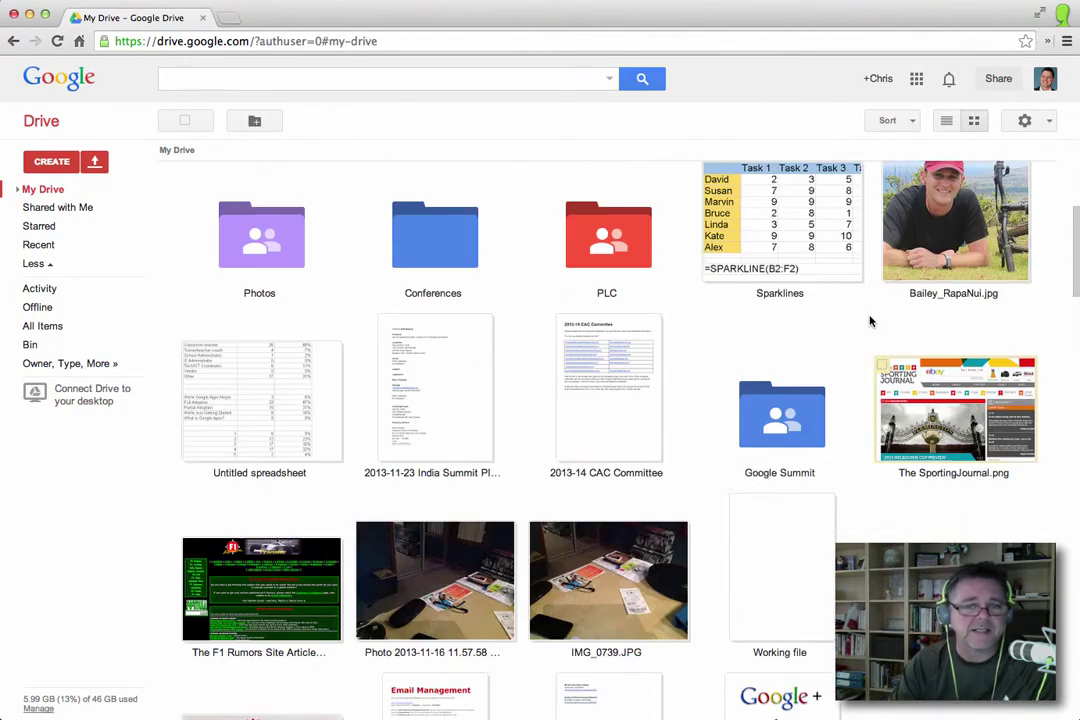
scroll(870, 321, "down", 11)
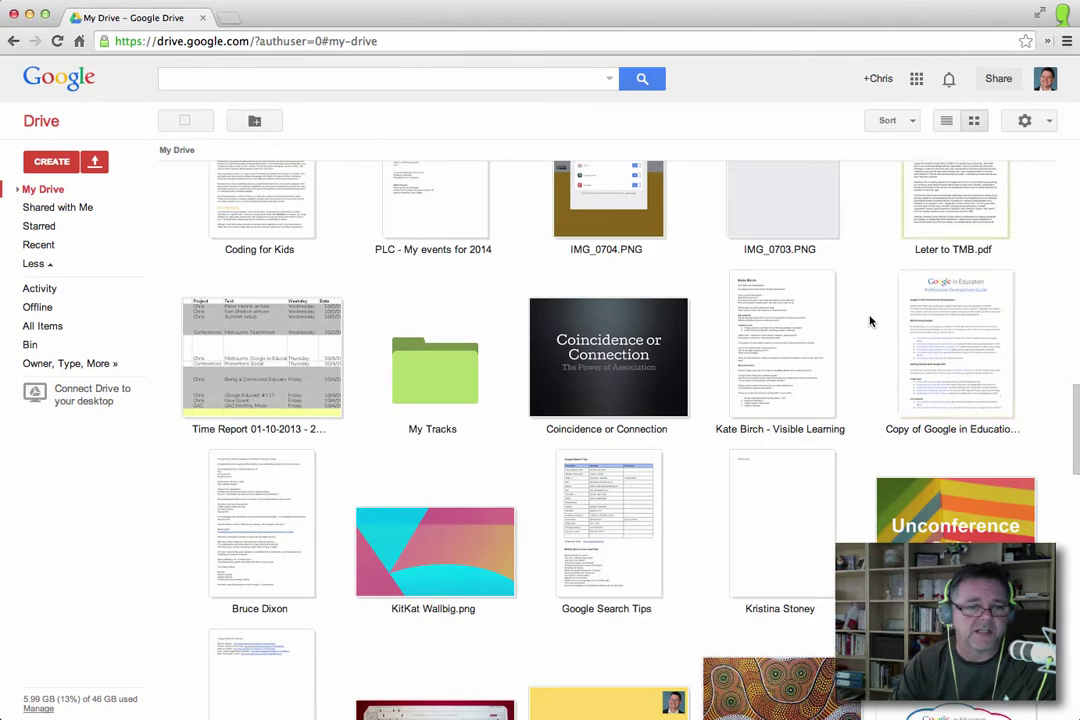
scroll(870, 321, "down", 6)
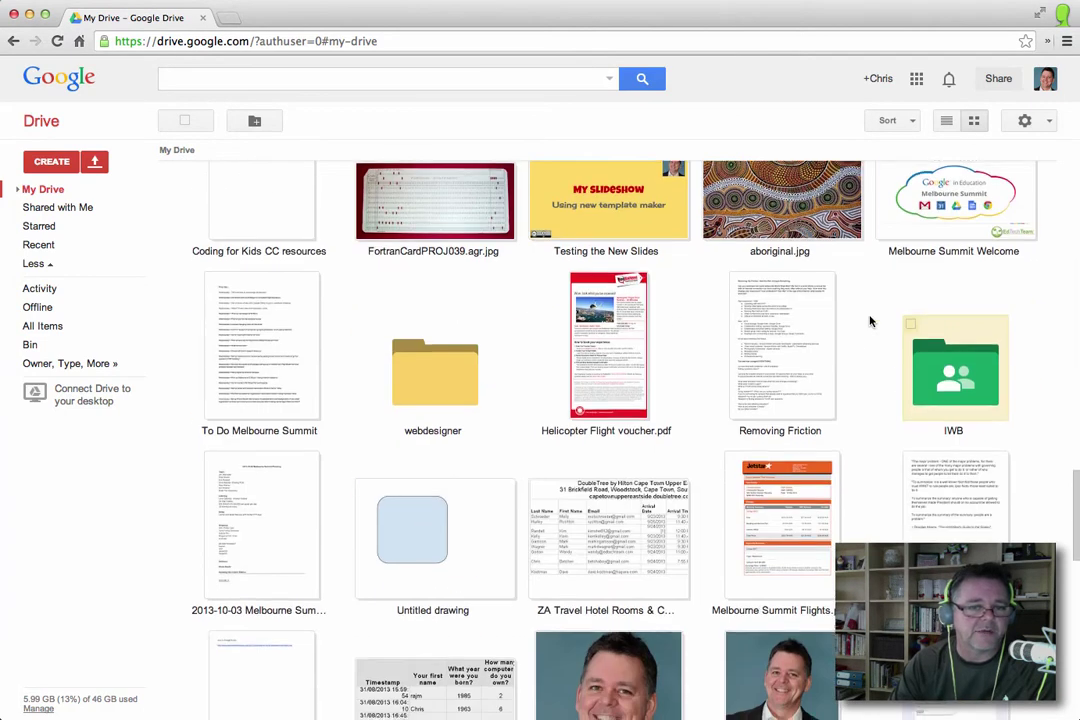
scroll(870, 321, "down", 8)
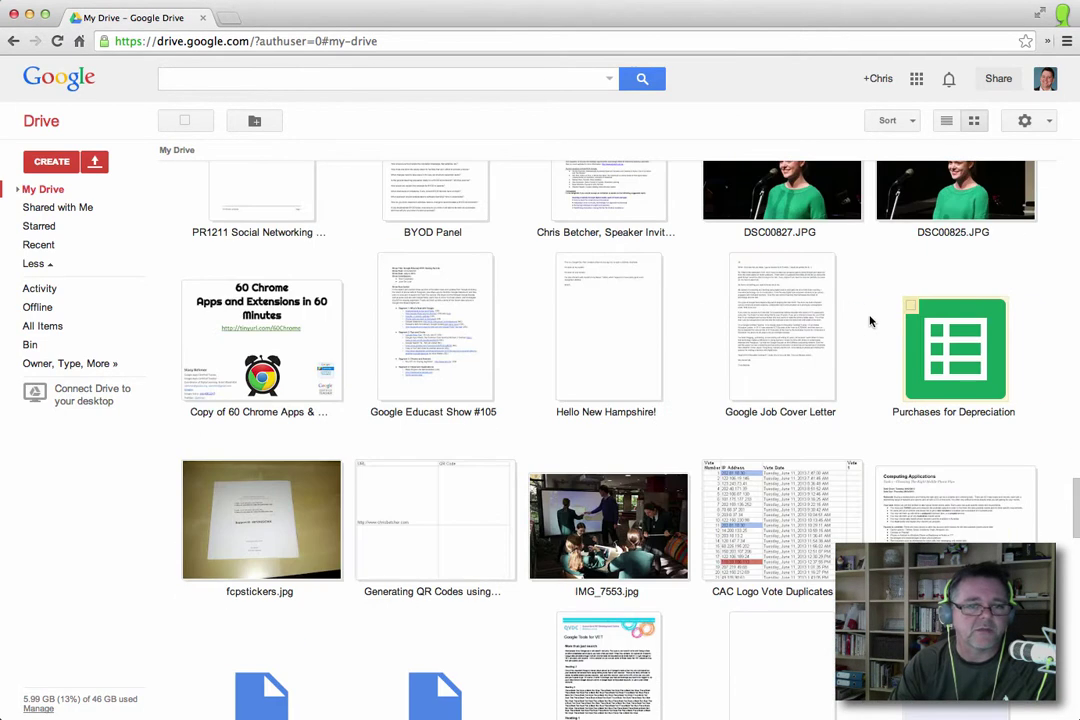
scroll(870, 321, "down", 3)
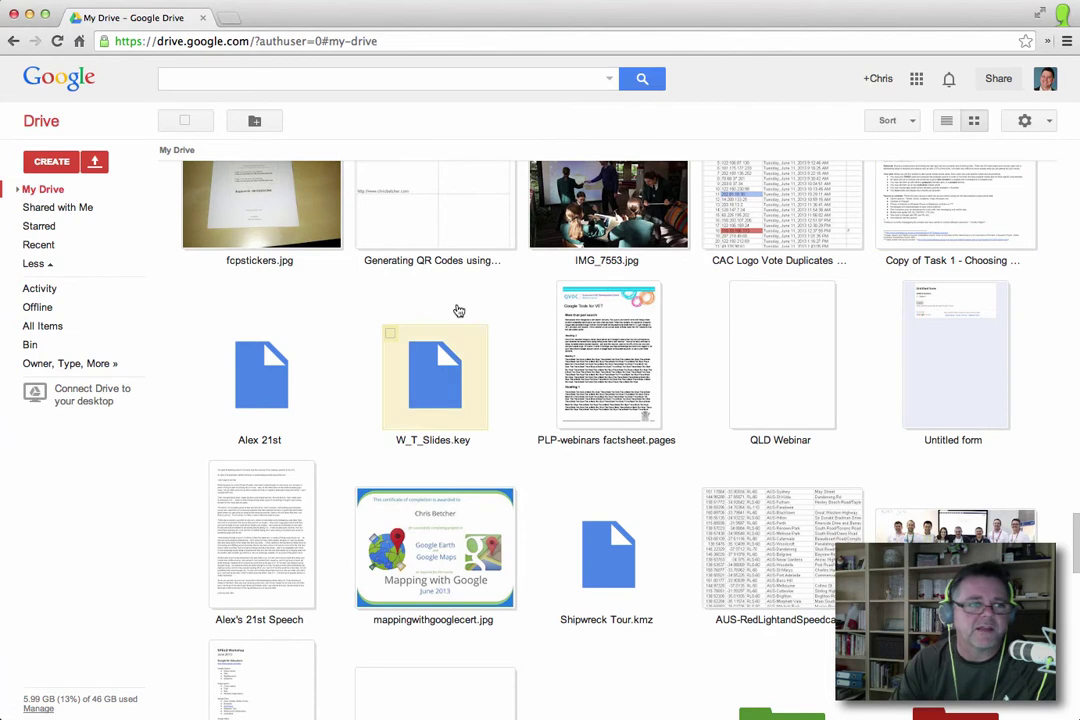
Expand My Drive in the sidebar, open the Photos folder, and show it as a list
left_click(18, 190)
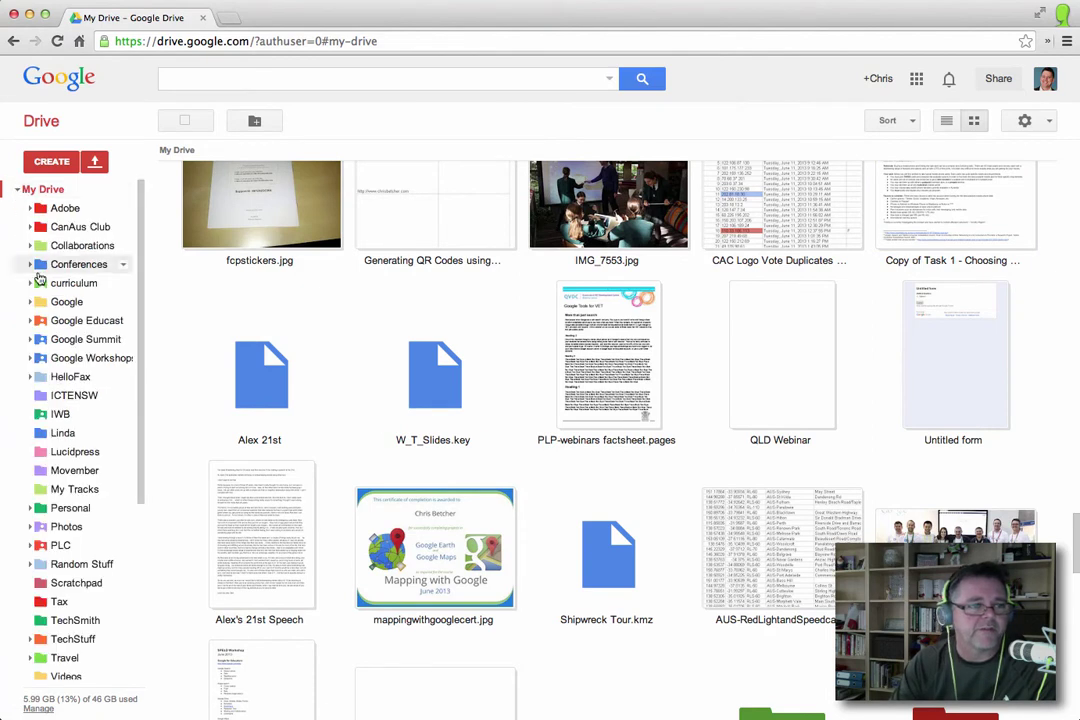
left_click(62, 527)
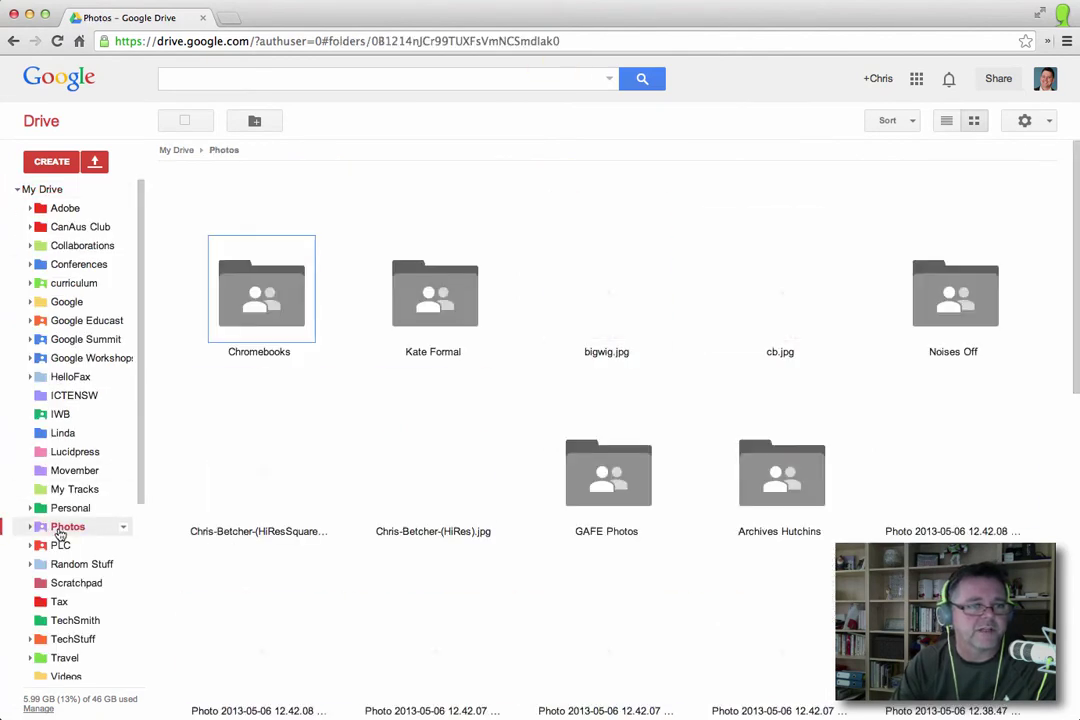
scroll(615, 480, "down", 10)
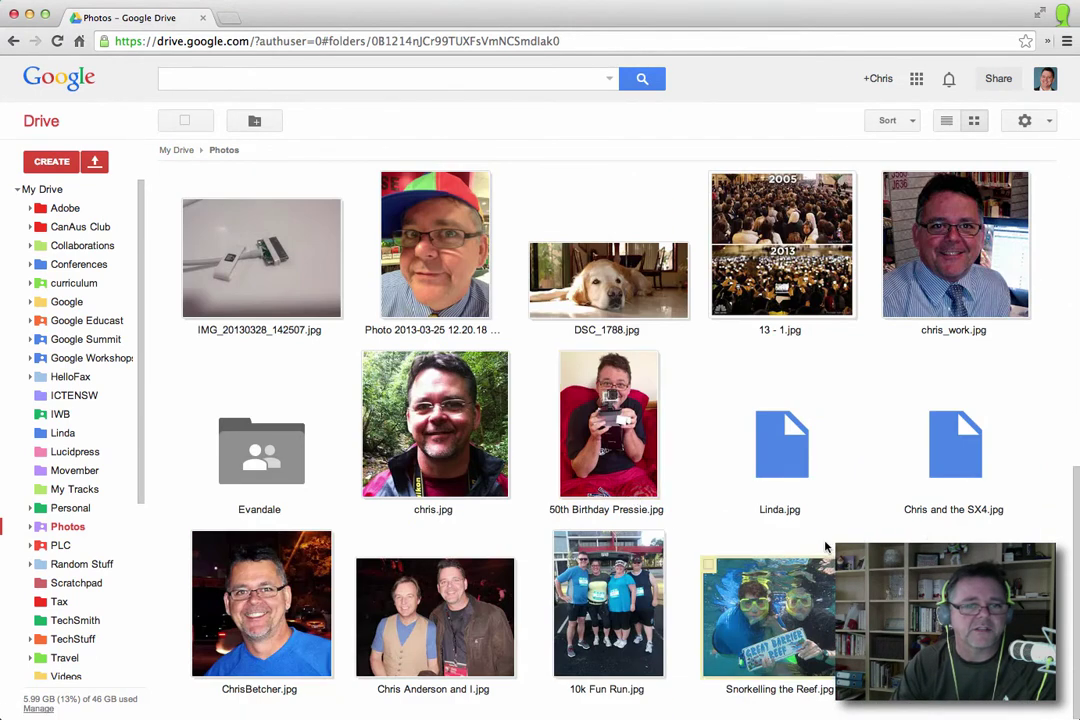
scroll(830, 547, "up", 10)
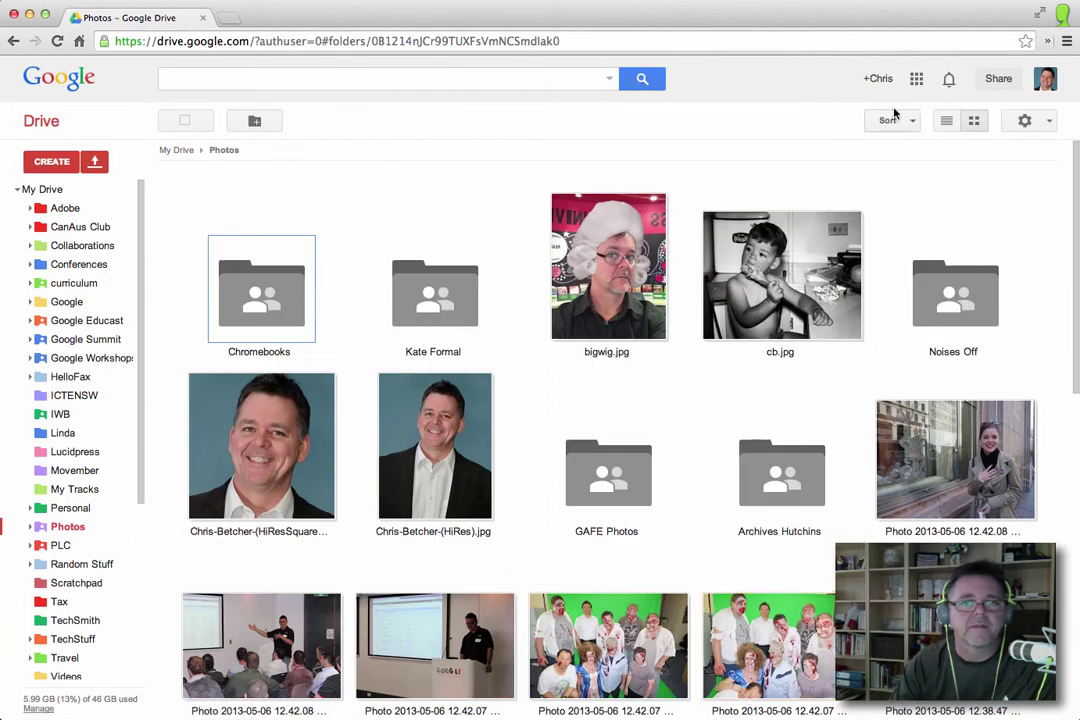
left_click(947, 121)
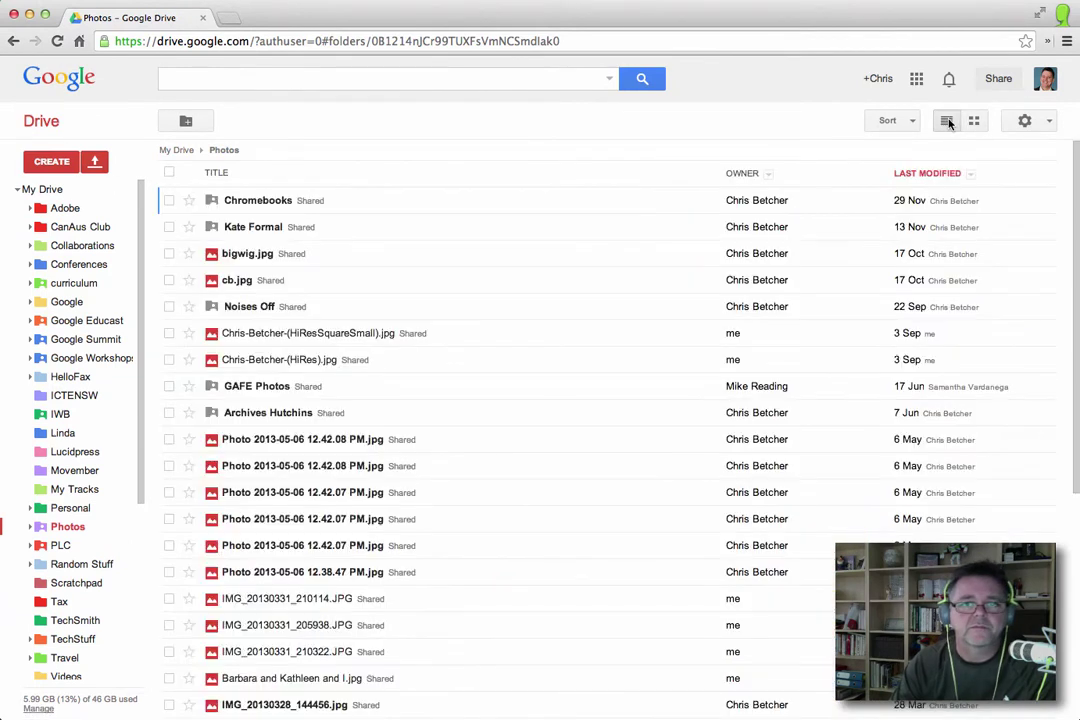
Try Comfortable and Compact display density, then settle on Cosy for the Photos list
left_click(1045, 121)
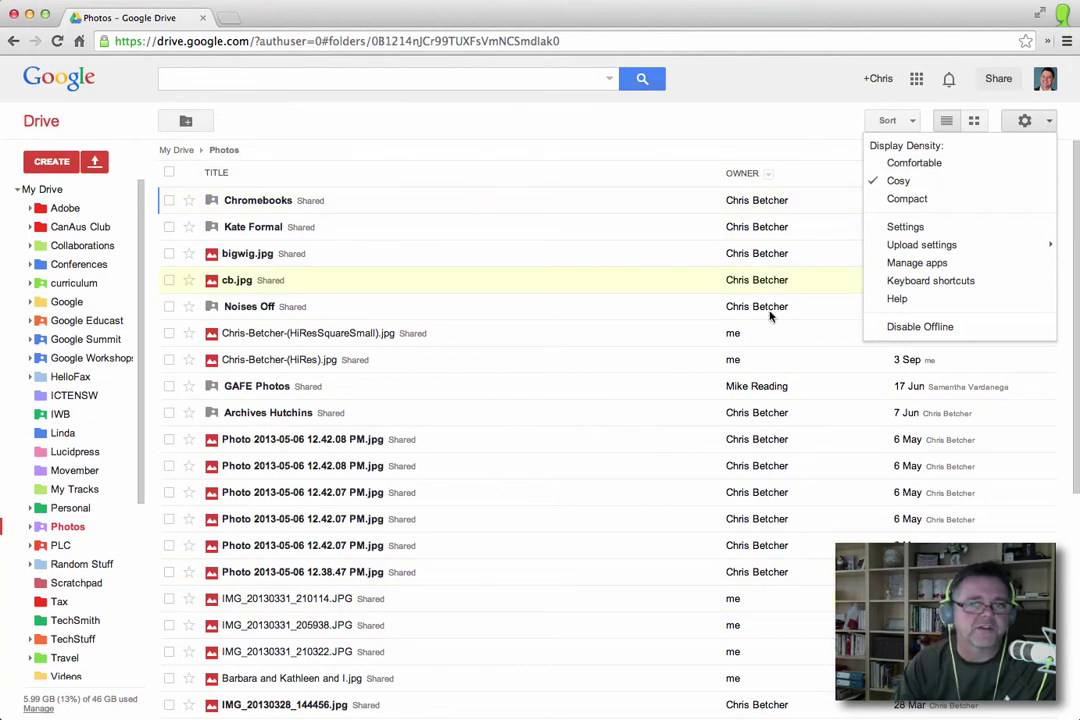
left_click(920, 164)
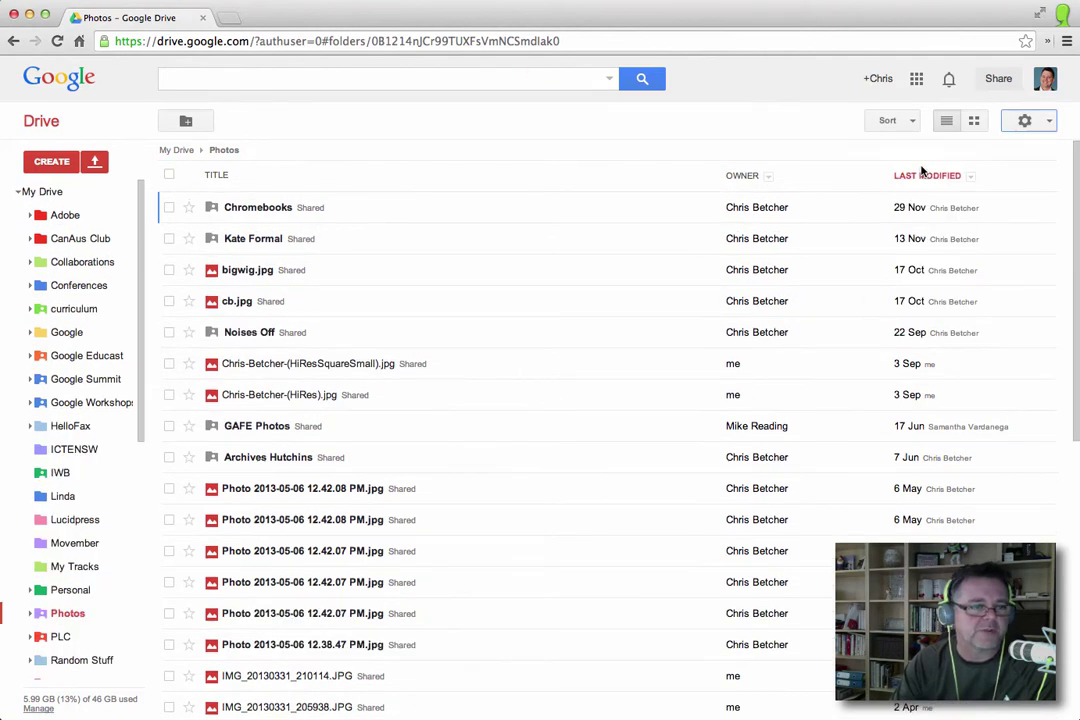
left_click(1025, 120)
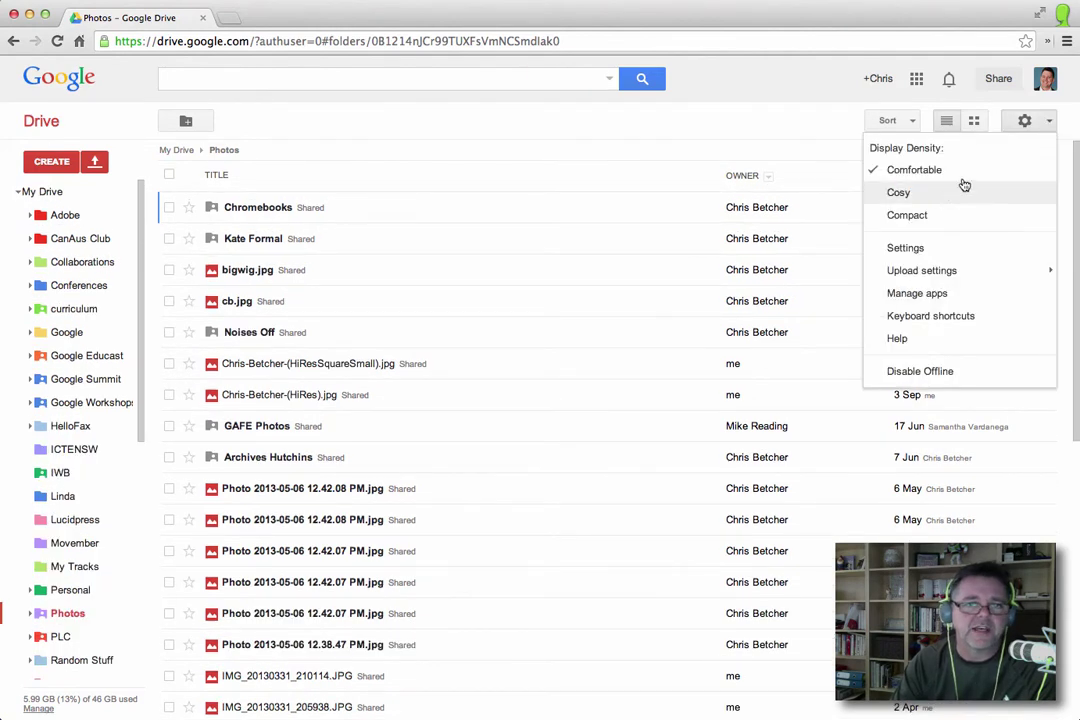
left_click(910, 216)
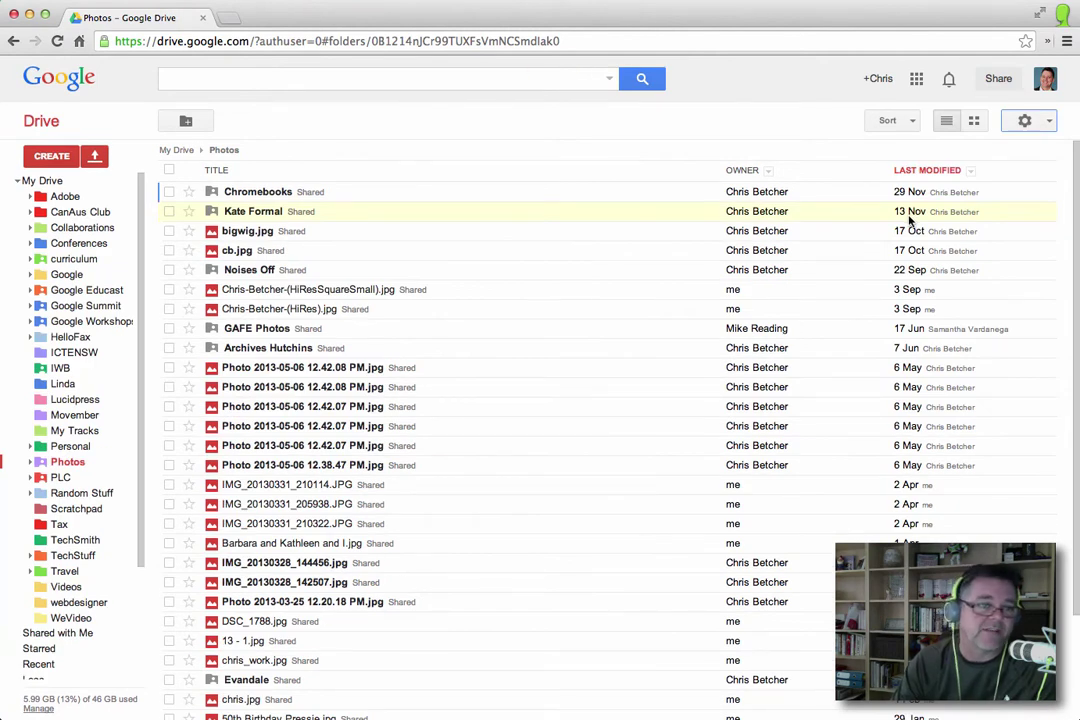
left_click(1025, 120)
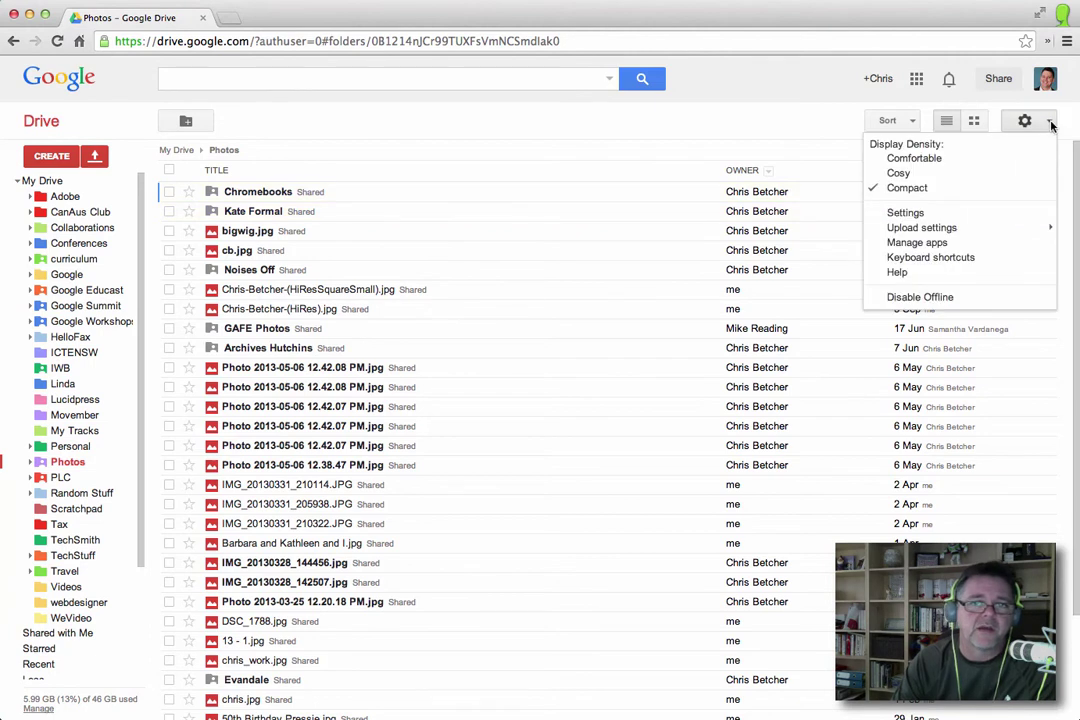
left_click(920, 175)
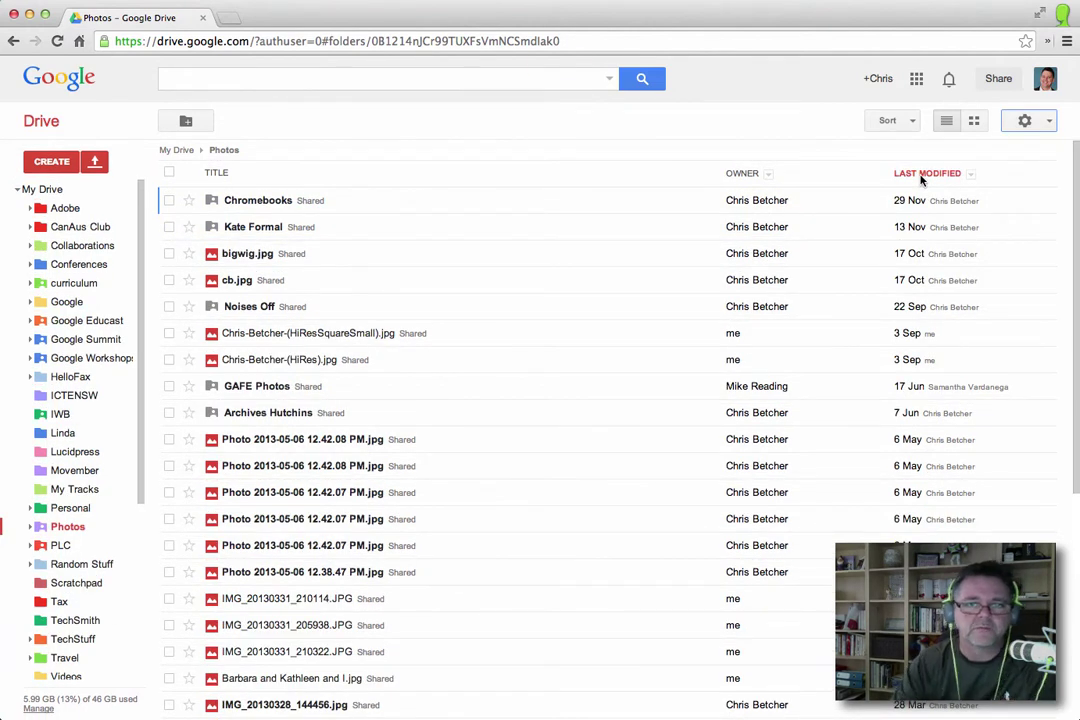
left_click(1040, 120)
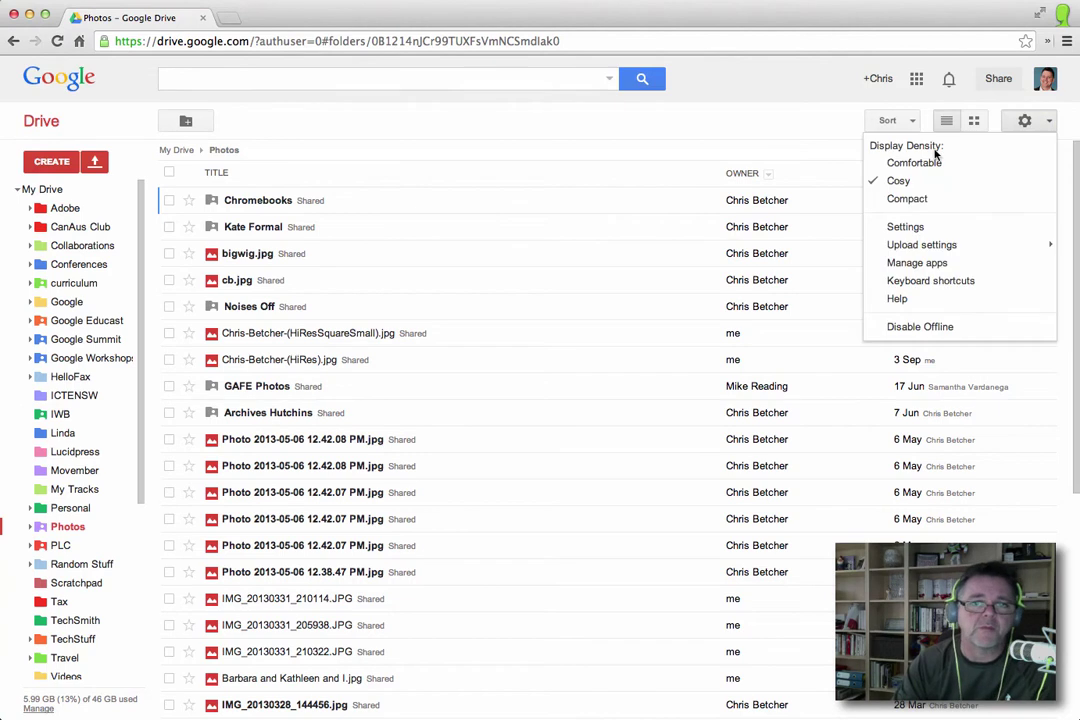
Review the general Settings page, return to Drive, and show Shared with me
left_click(916, 228)
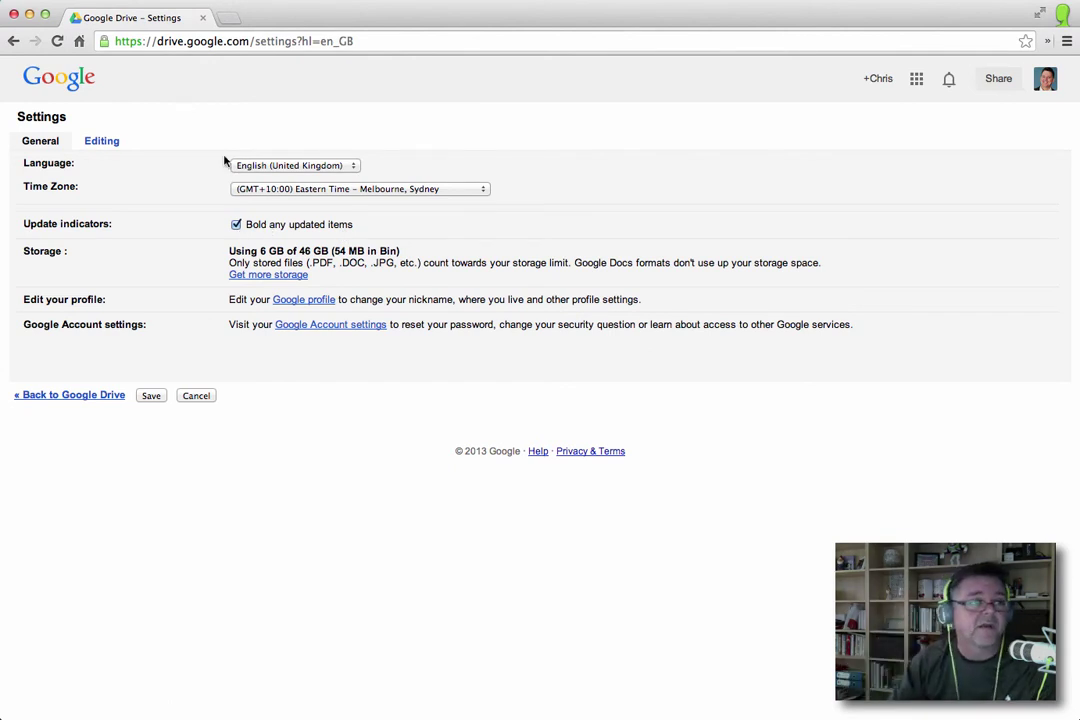
left_click(66, 397)
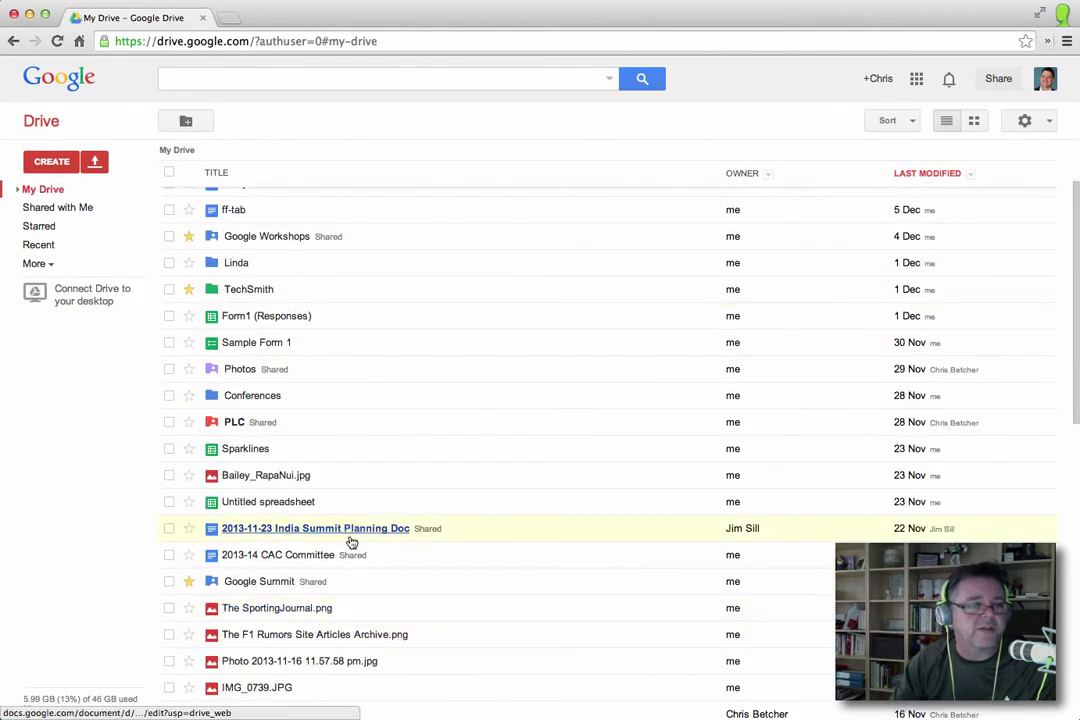
left_click_drag(378, 540, 422, 546)
scroll(422, 546, "down", 10)
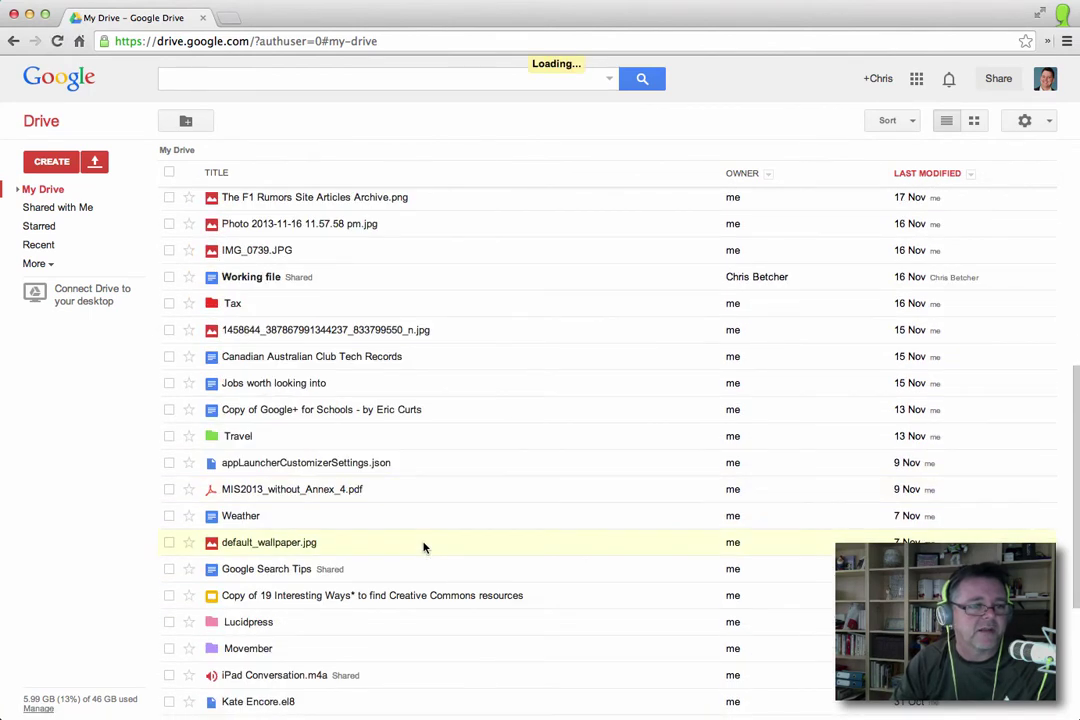
scroll(423, 546, "down", 3)
left_click(50, 211)
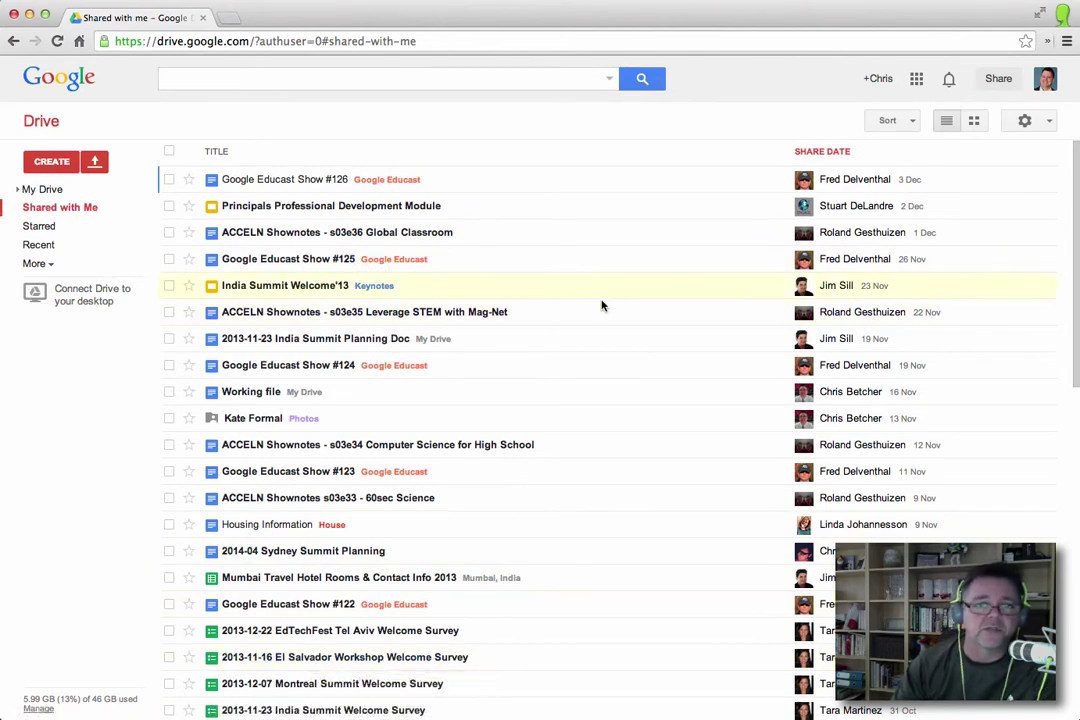
Turn on Confirm settings before each upload under Upload settings and recheck the option
left_click(1040, 121)
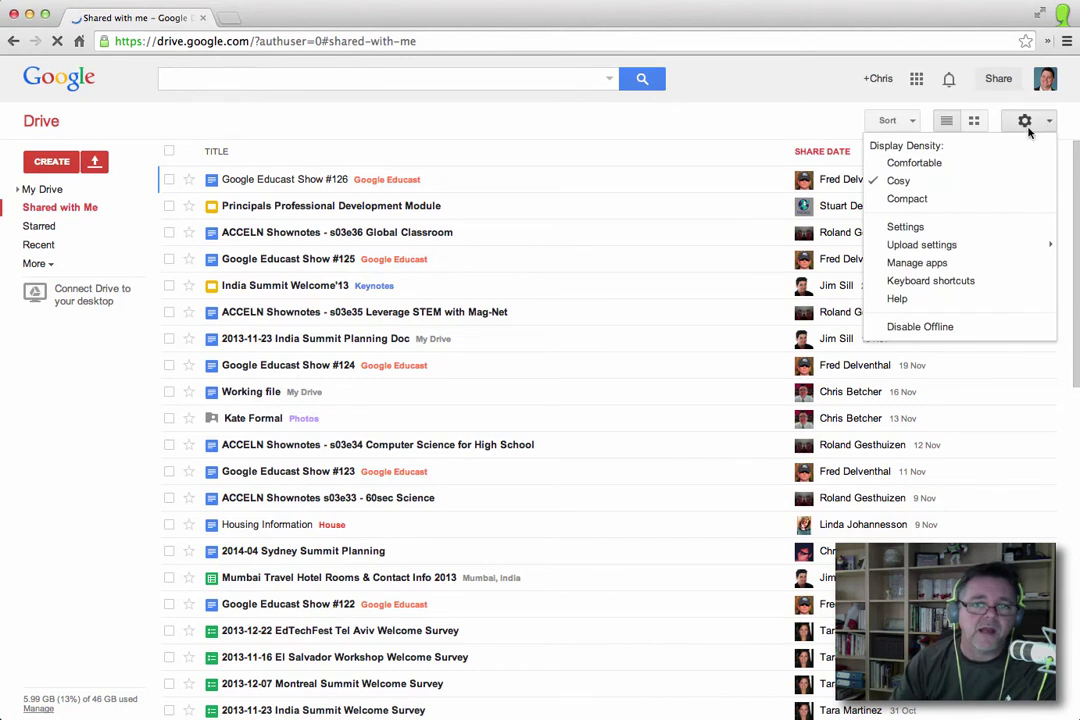
mouse_move(940, 249)
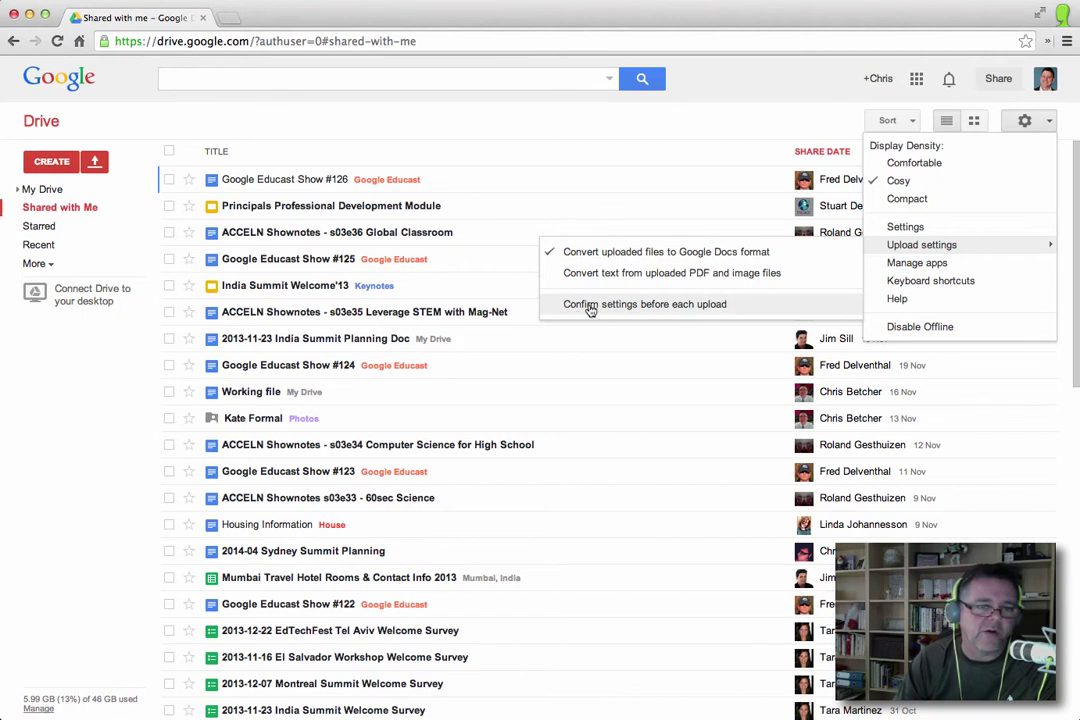
left_click(590, 309)
left_click(1030, 121)
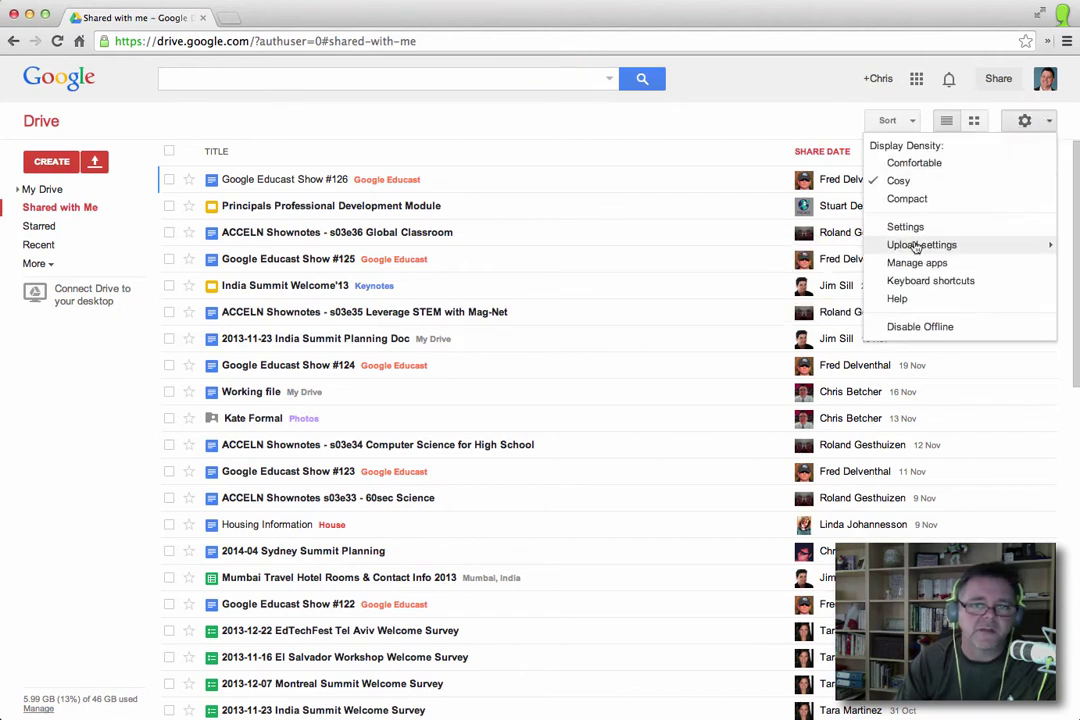
mouse_move(903, 249)
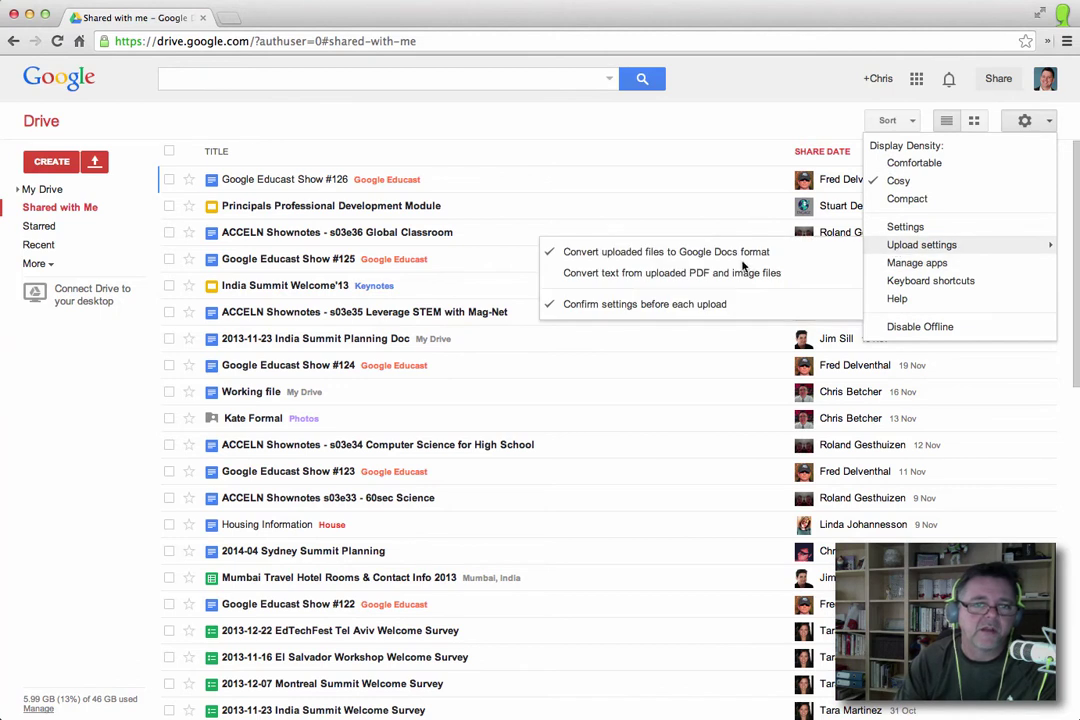
left_click(641, 304)
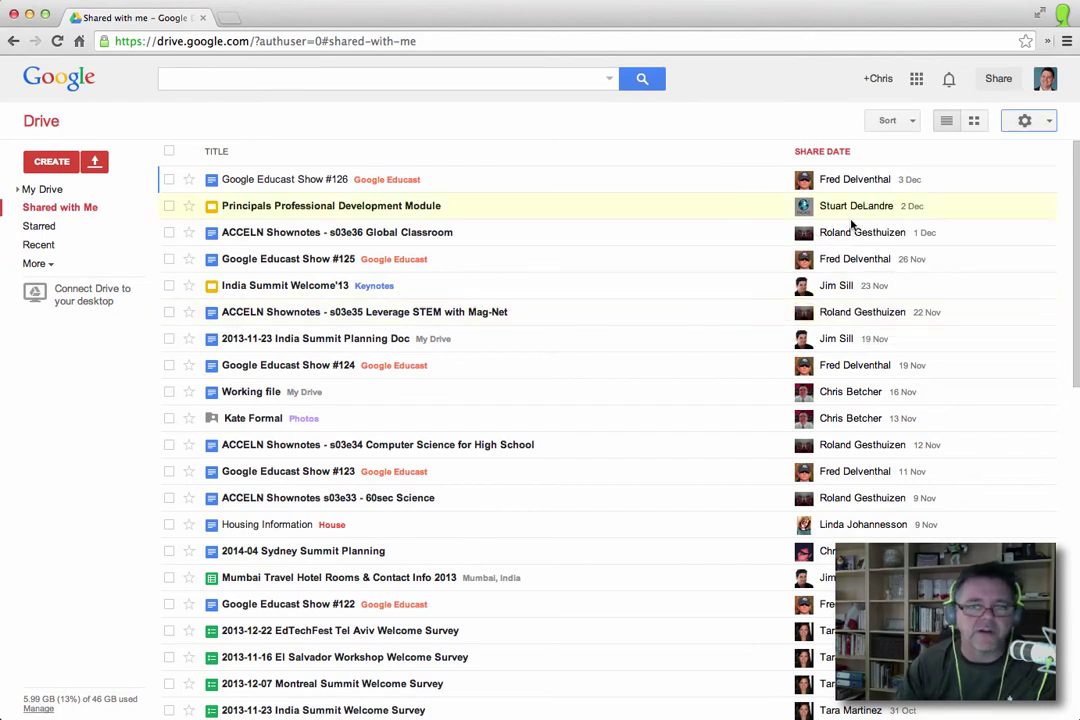
left_click(1049, 122)
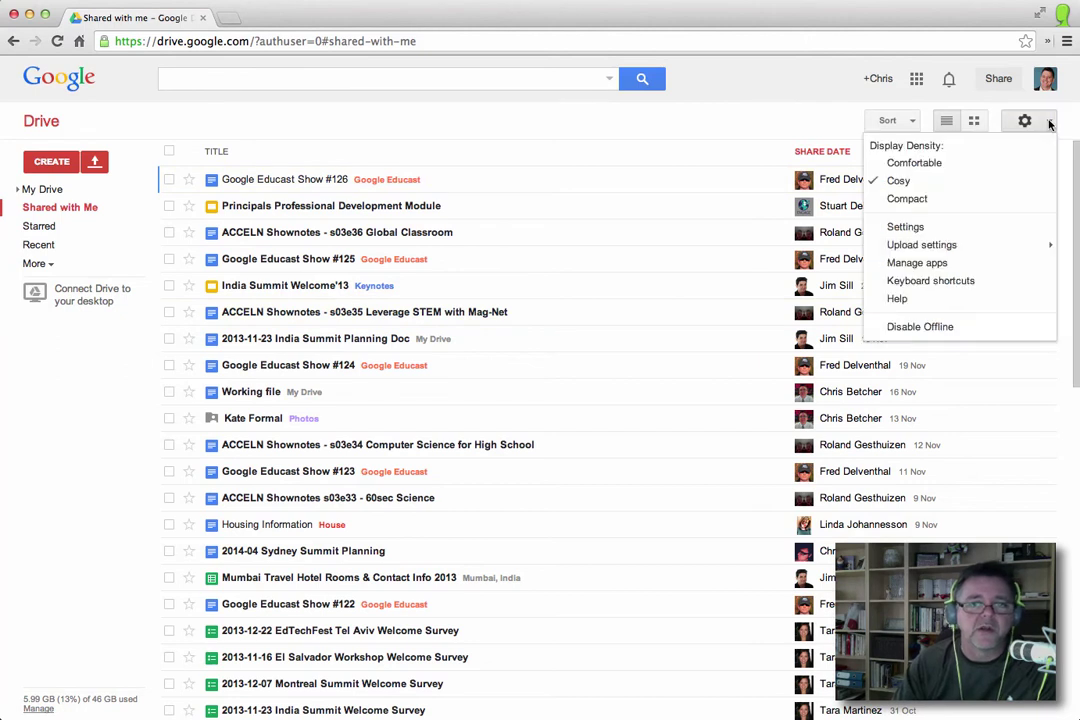
left_click(930, 266)
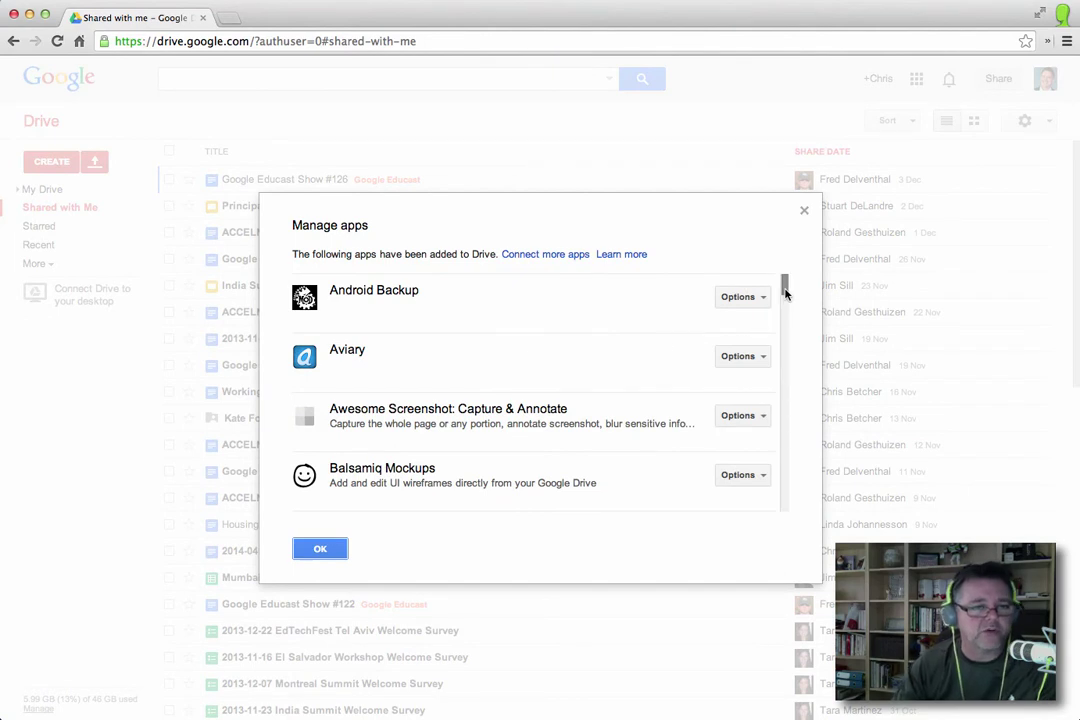
scroll(785, 292, "down", 1)
left_click_drag(785, 290, 791, 439)
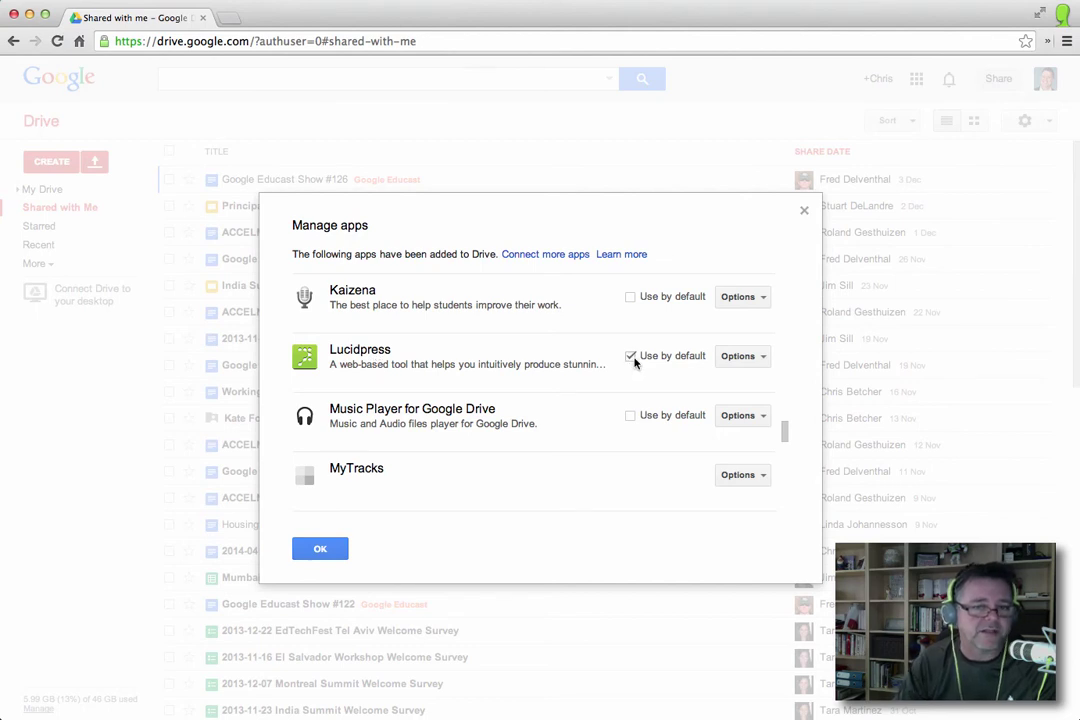
scroll(580, 415, "down", 7)
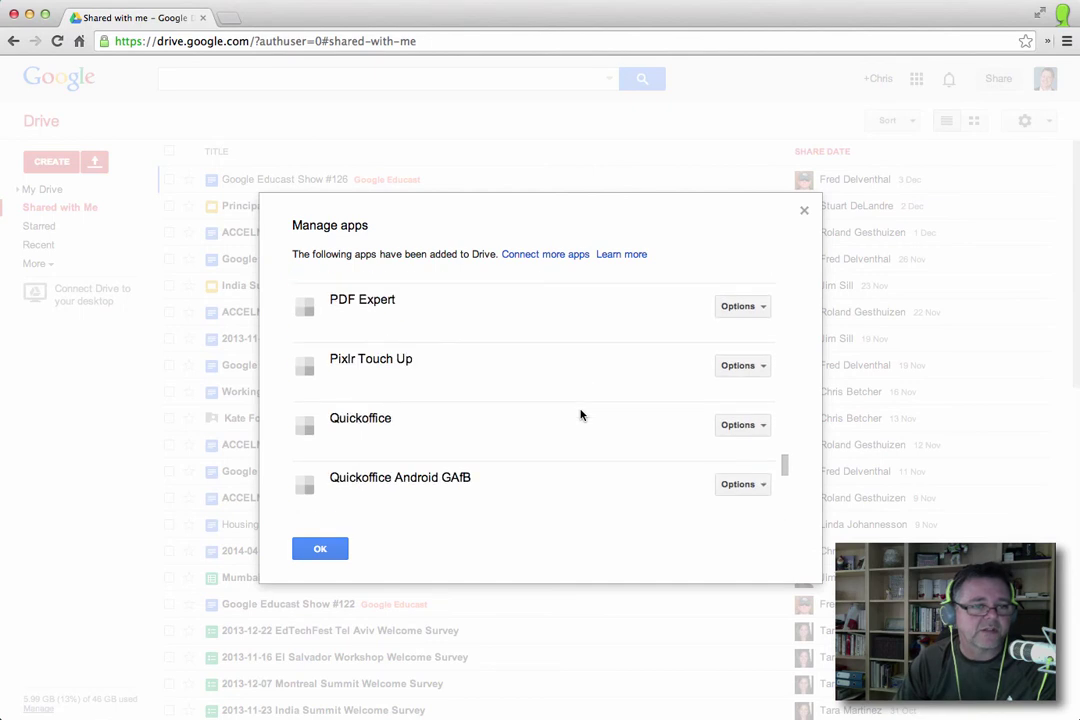
left_click(318, 549)
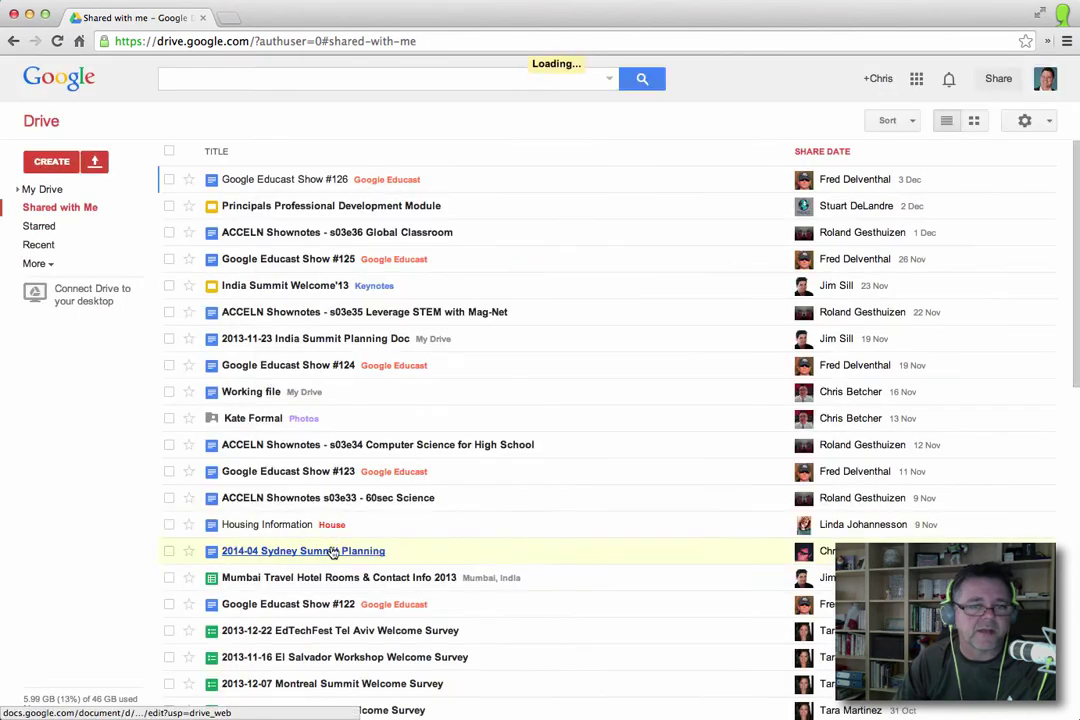
left_click(1048, 121)
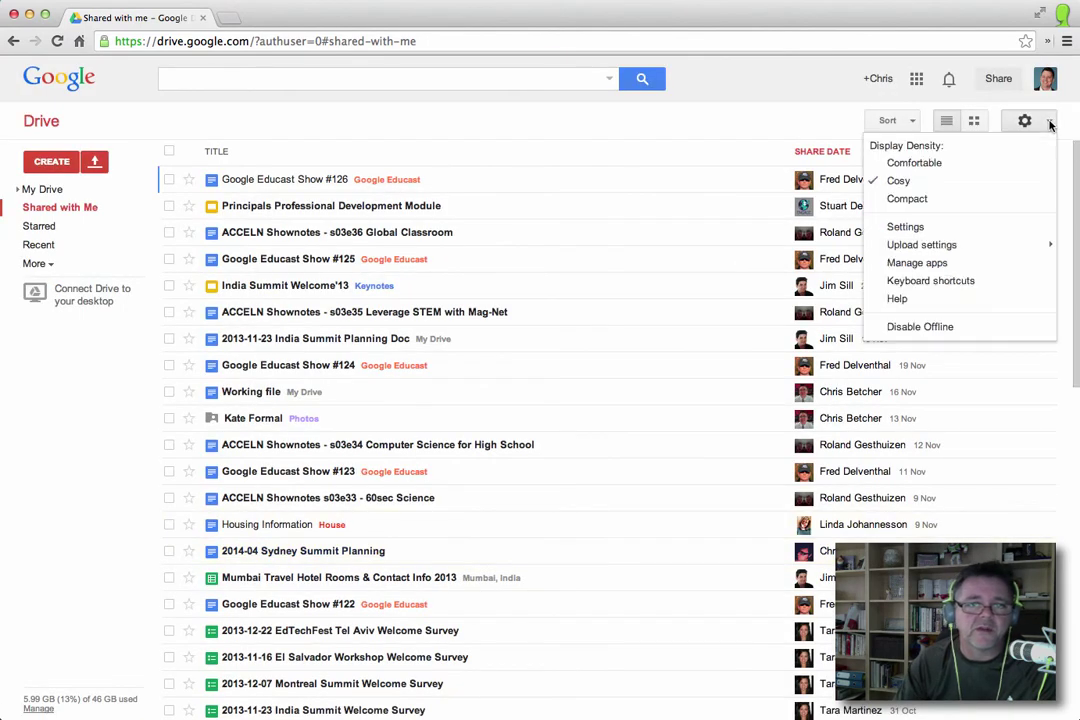
left_click(930, 281)
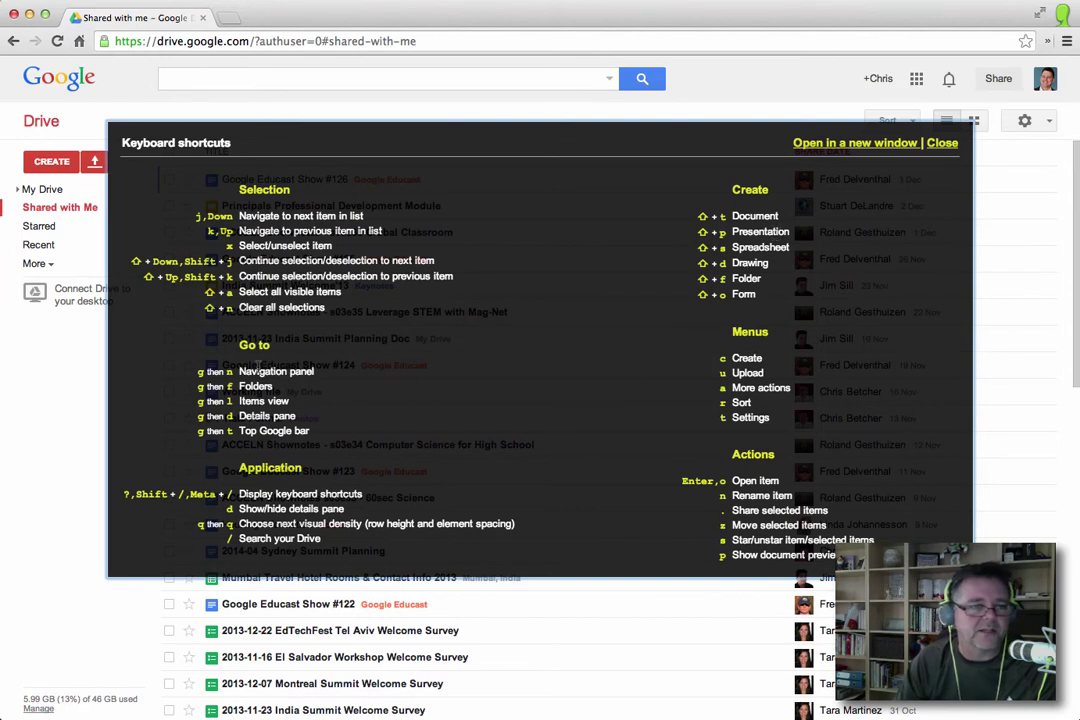
left_click(941, 143)
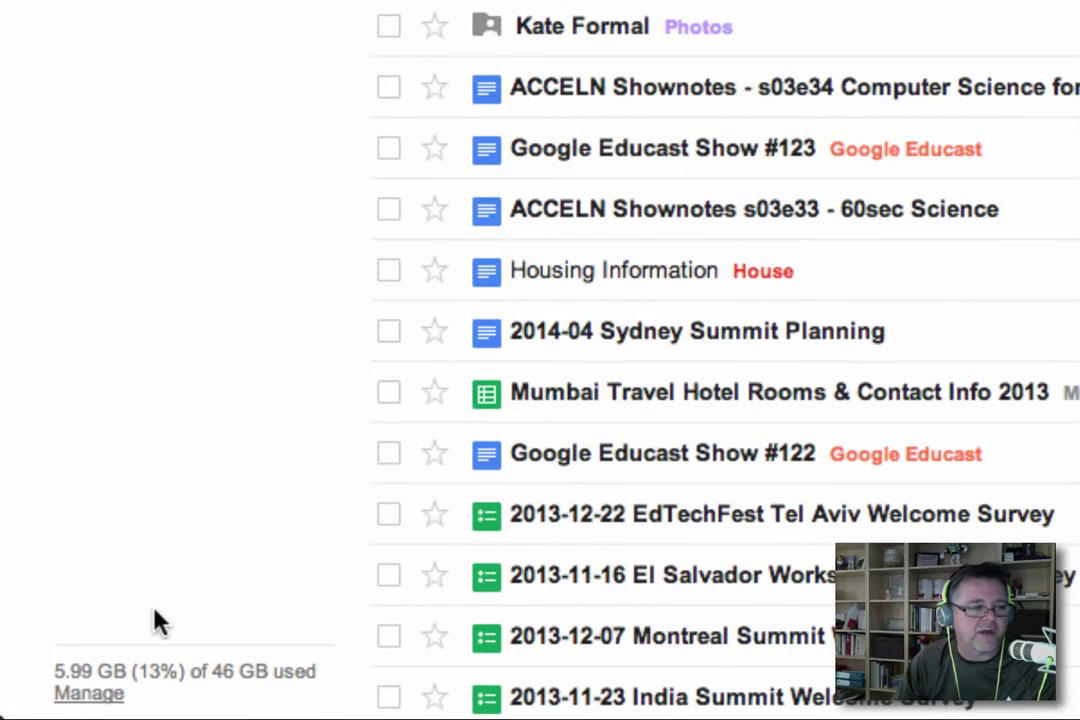
Show the storage breakdown: 5.99 GB of 46 GB used, Gmail largest at 2.71 GB
mouse_move(187, 698)
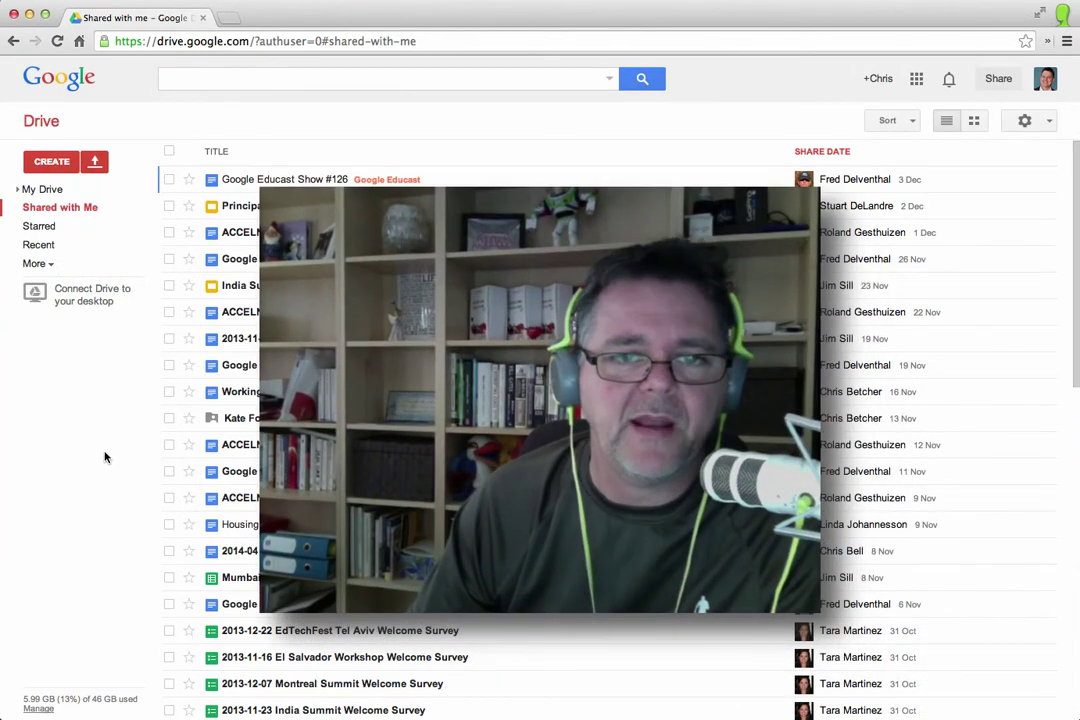
Return from Shared with me to the My Drive file list
left_click(31, 193)
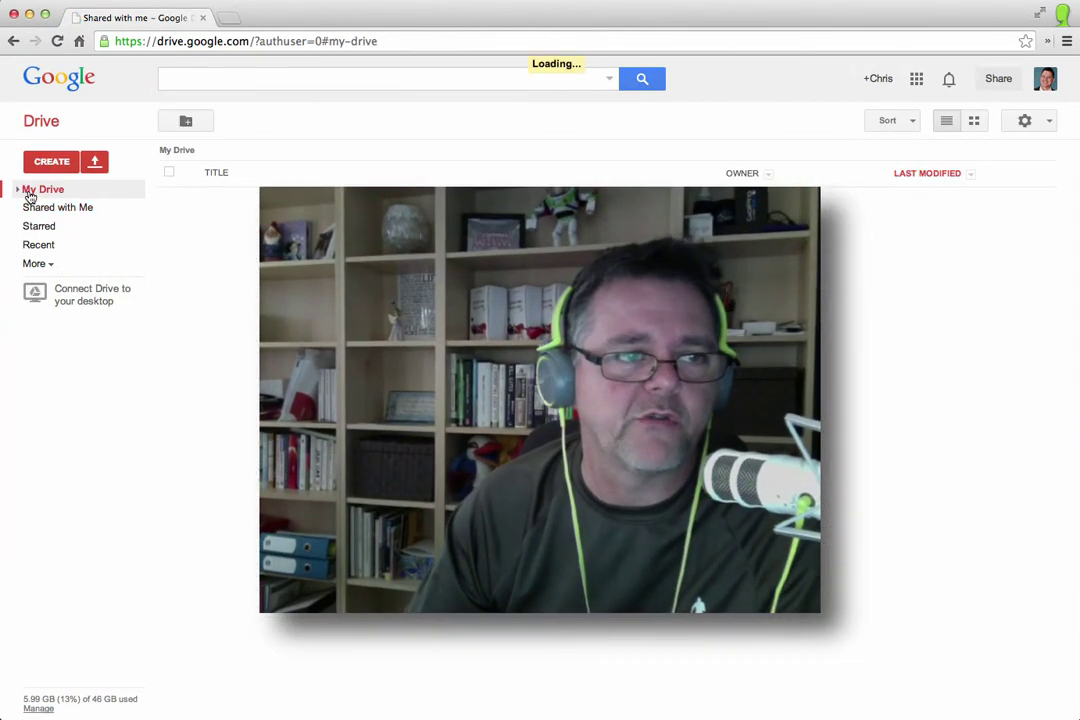